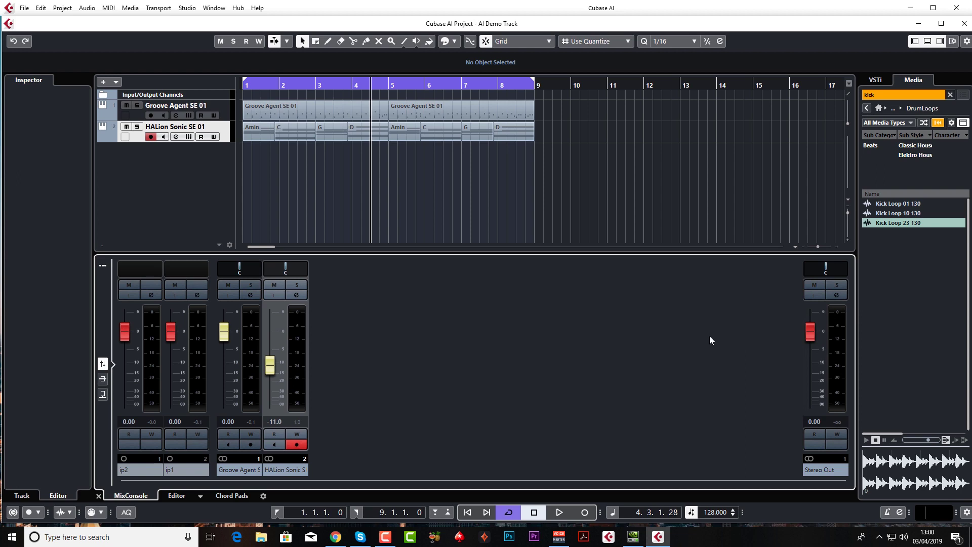
Open the full MixConsole and link the Groove Agent SE 01 and HALion Sonic SE 01 channels with Q-Link.
key(Up)
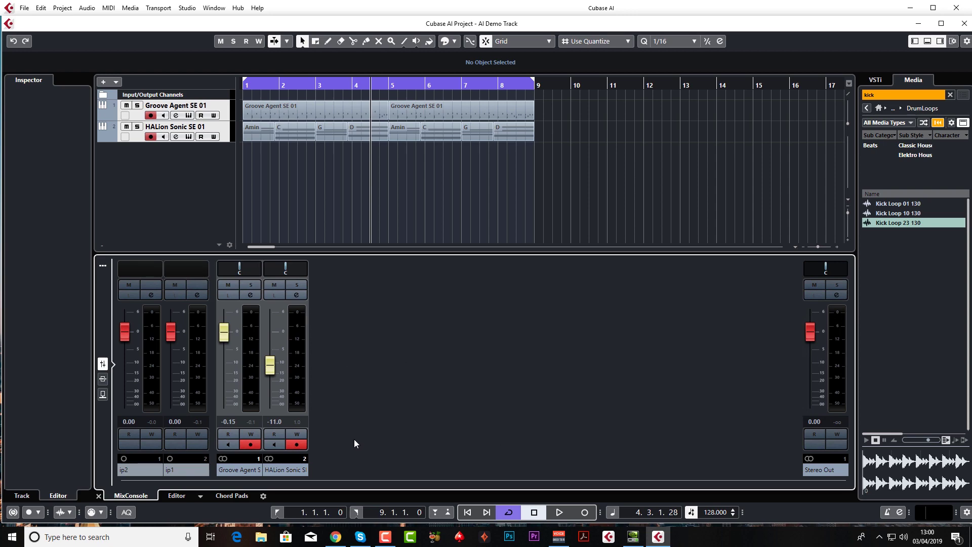
key(F3)
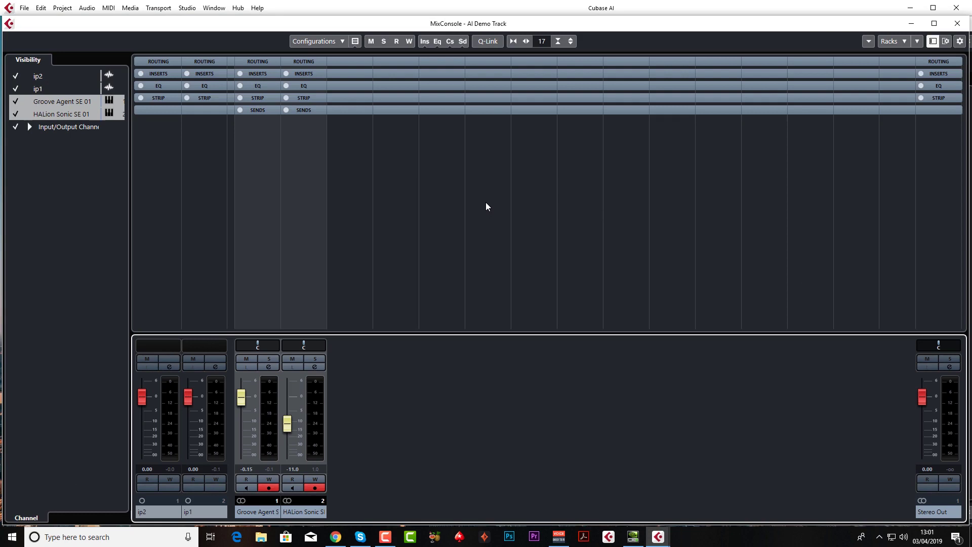
click(265, 509)
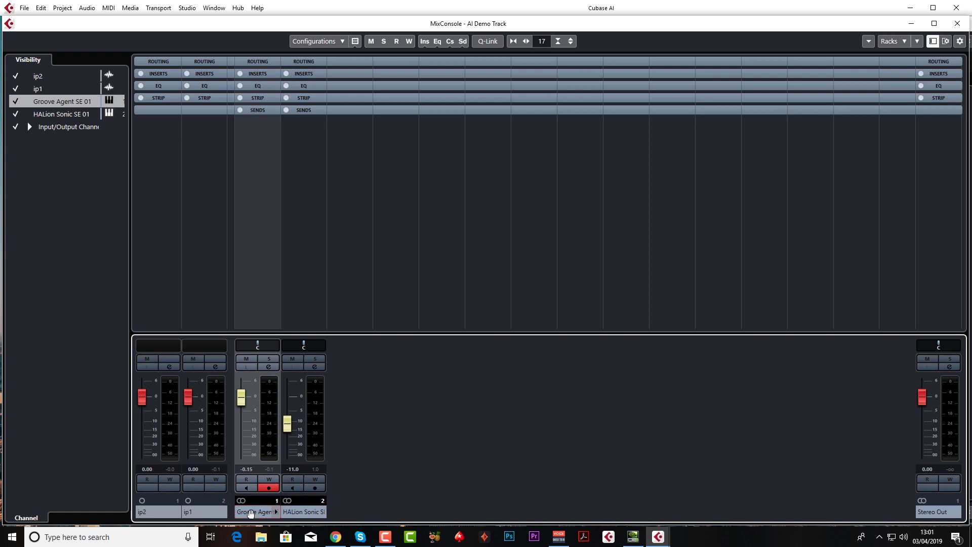
ctrl+click(303, 512)
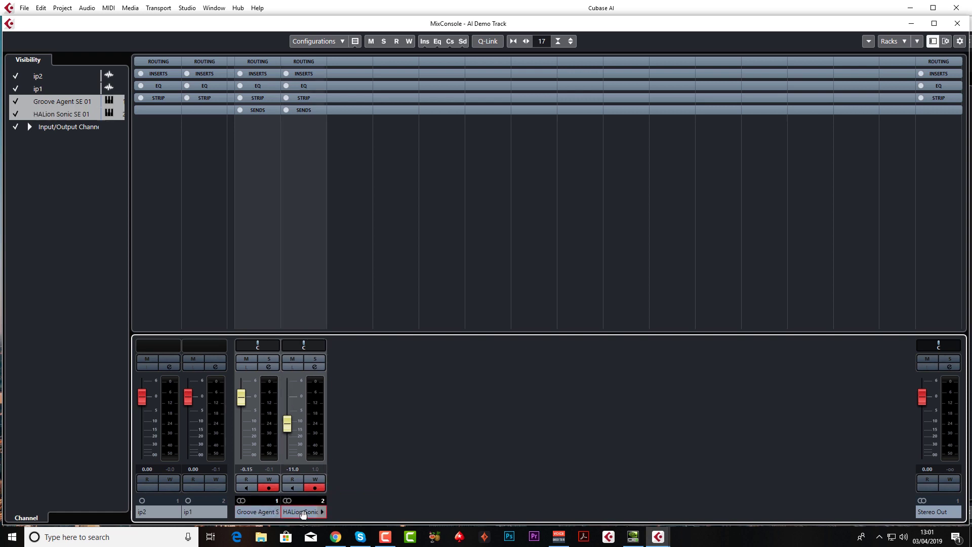
click(494, 43)
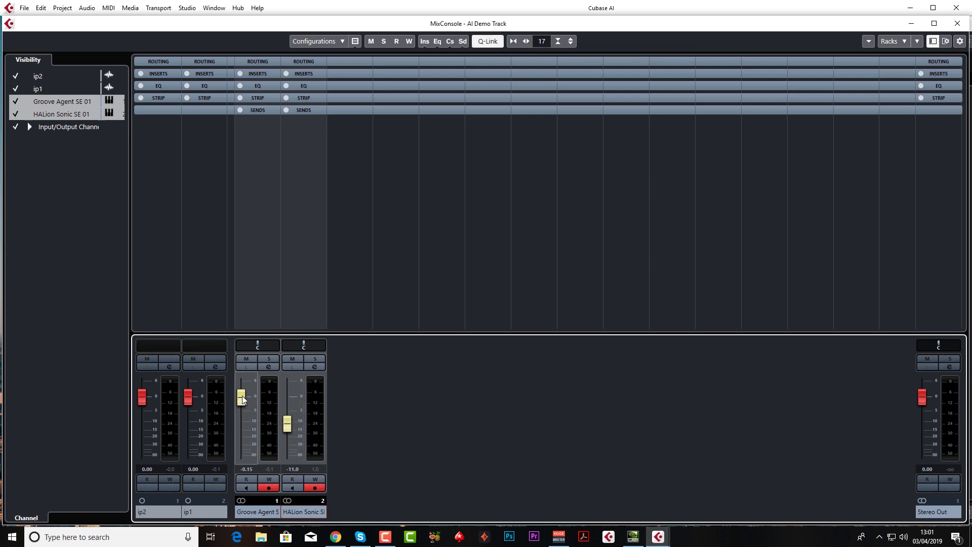
Lower the linked faders to -3.30 and -14.2 while checking playback, then turn off Q-Link and close the MixConsole.
drag(242, 399, 243, 407)
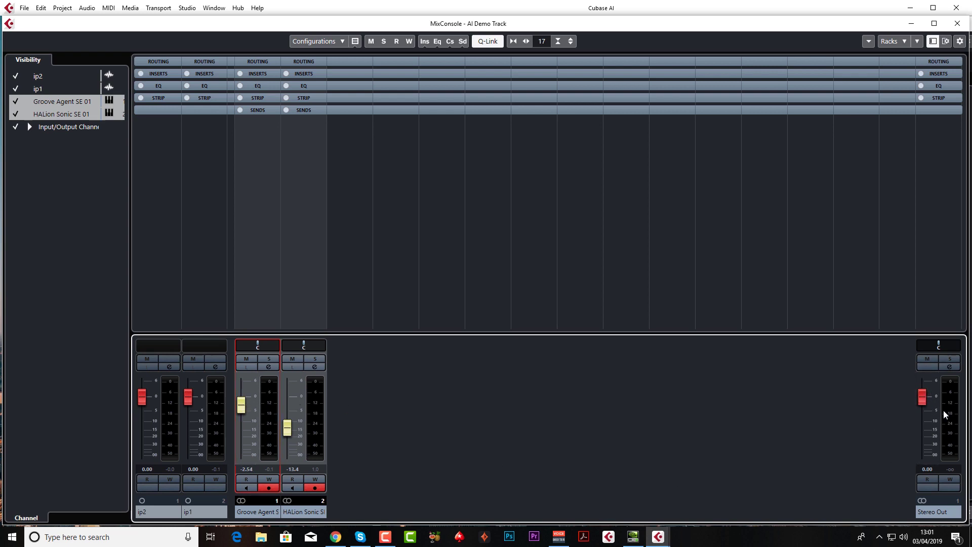
key(space)
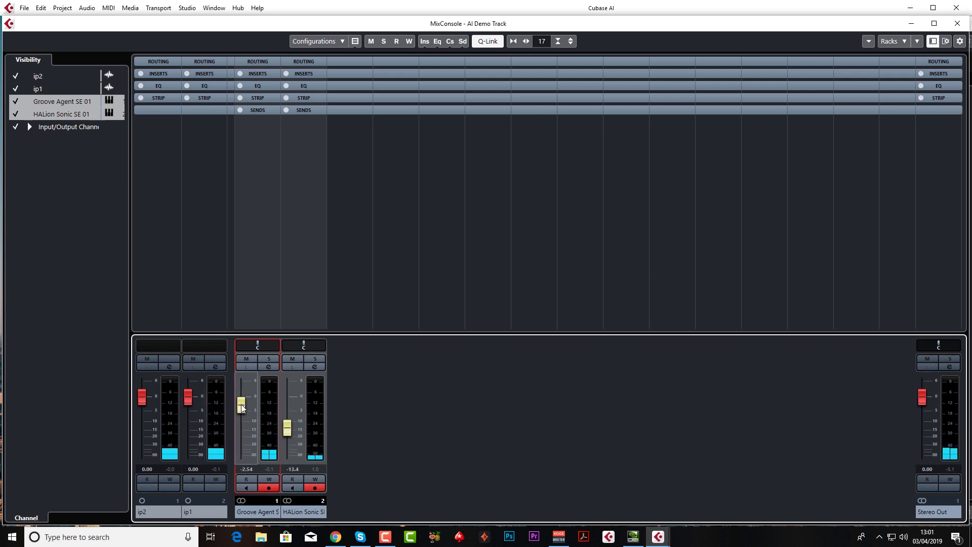
drag(242, 407, 238, 415)
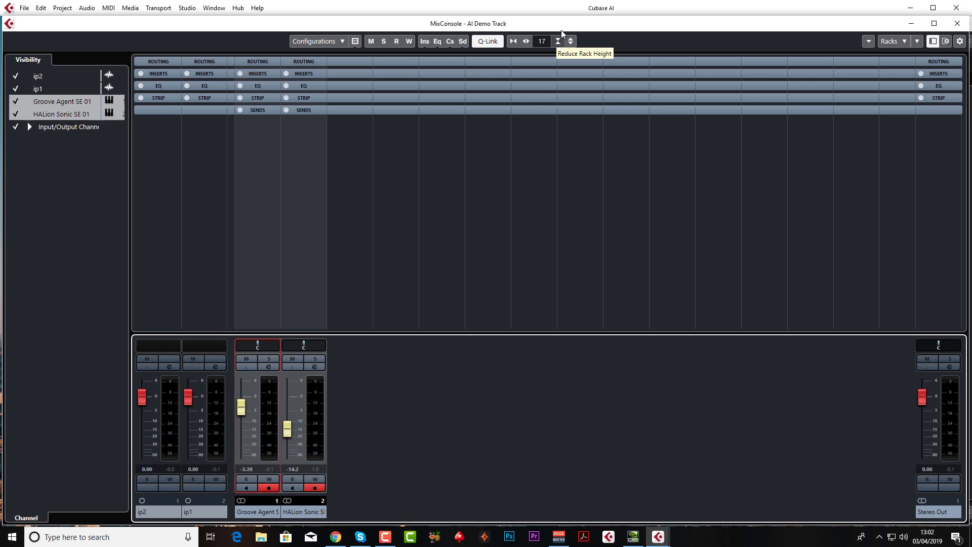
click(488, 45)
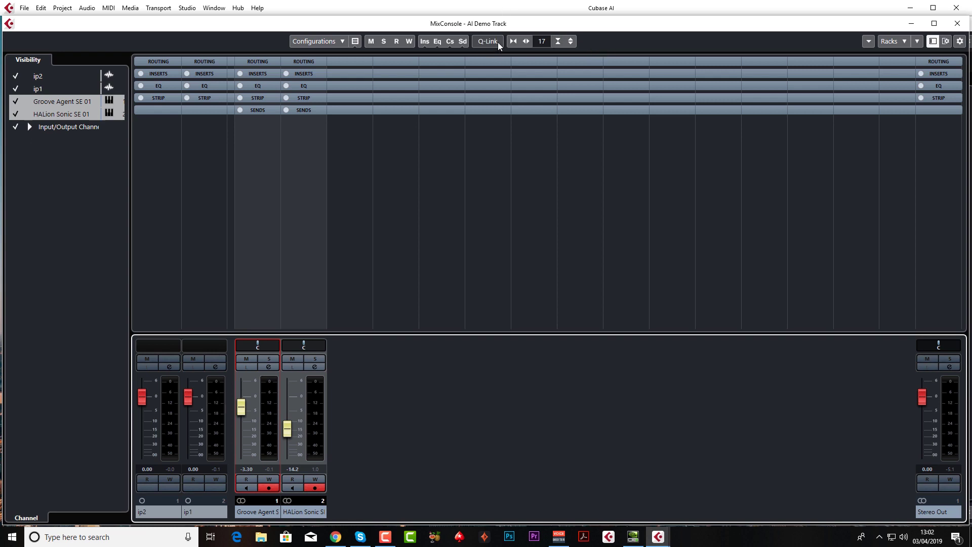
click(955, 26)
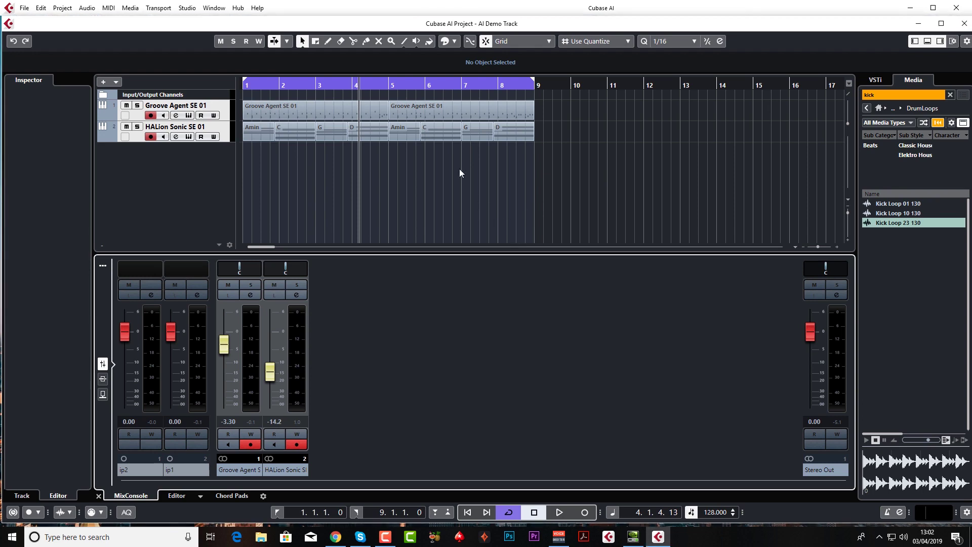
Review the input and output buses in Audio Connections and remove the ip2 and ip1 input buses.
key(F4)
drag(644, 251, 488, 196)
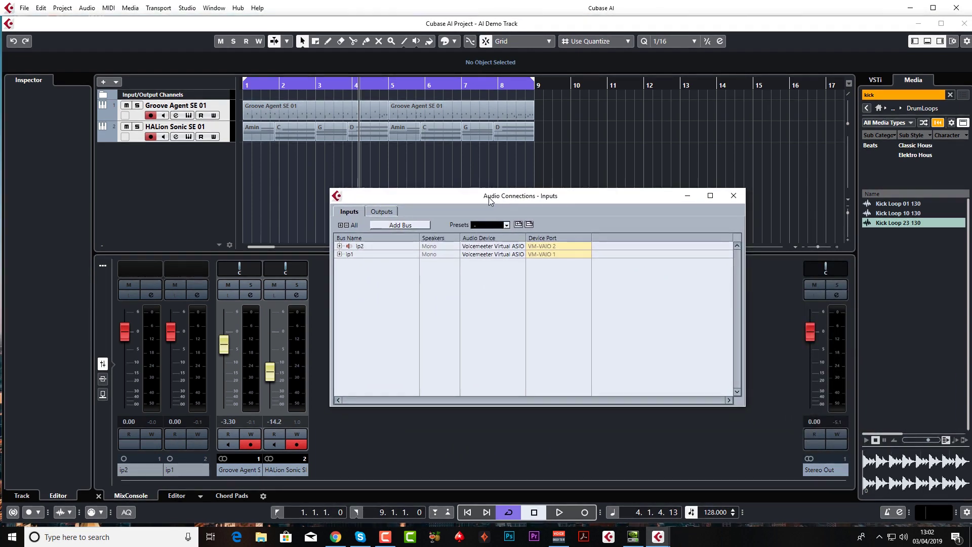
click(376, 212)
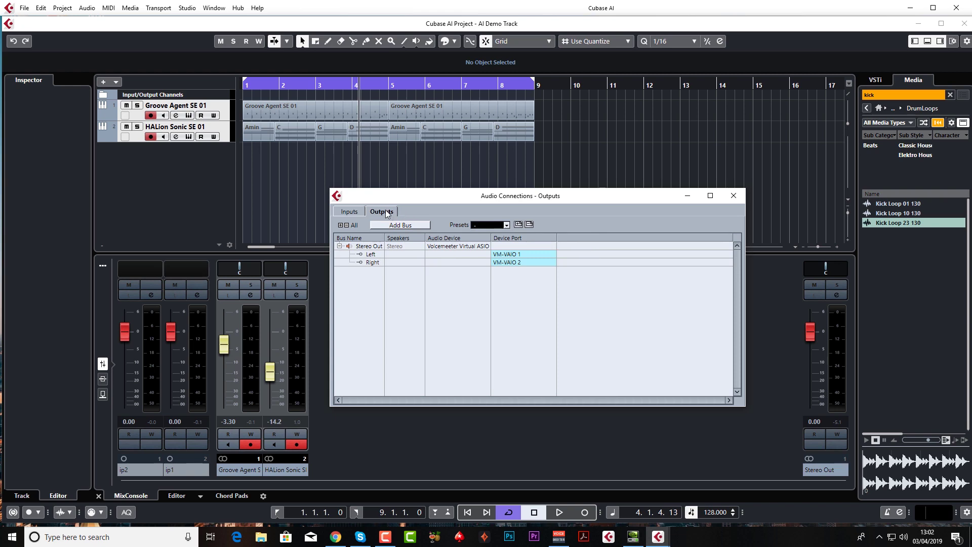
click(354, 209)
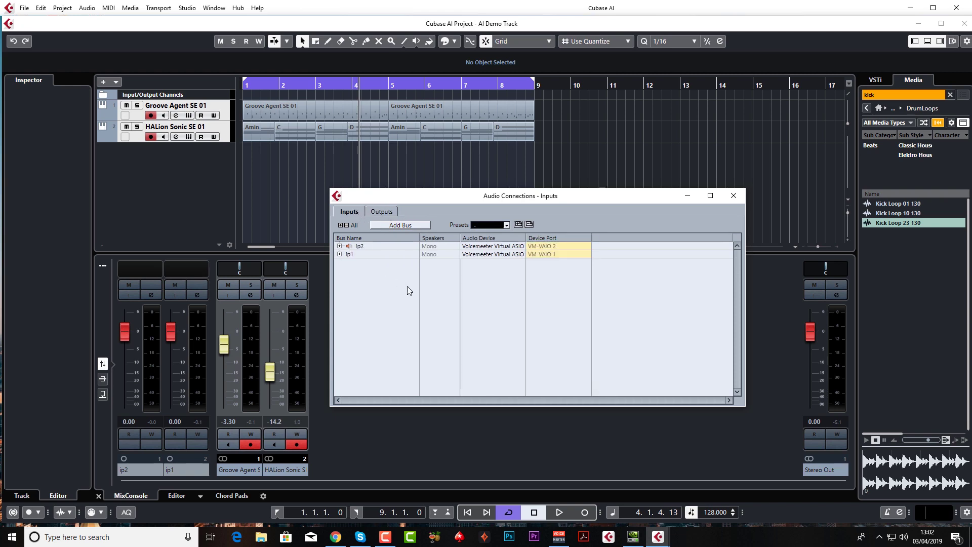
click(390, 246)
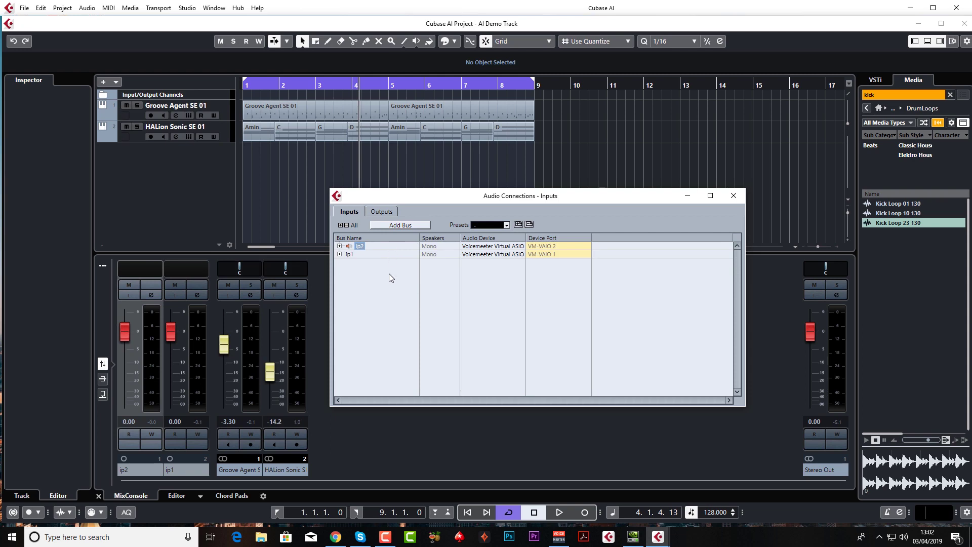
right_click(361, 245)
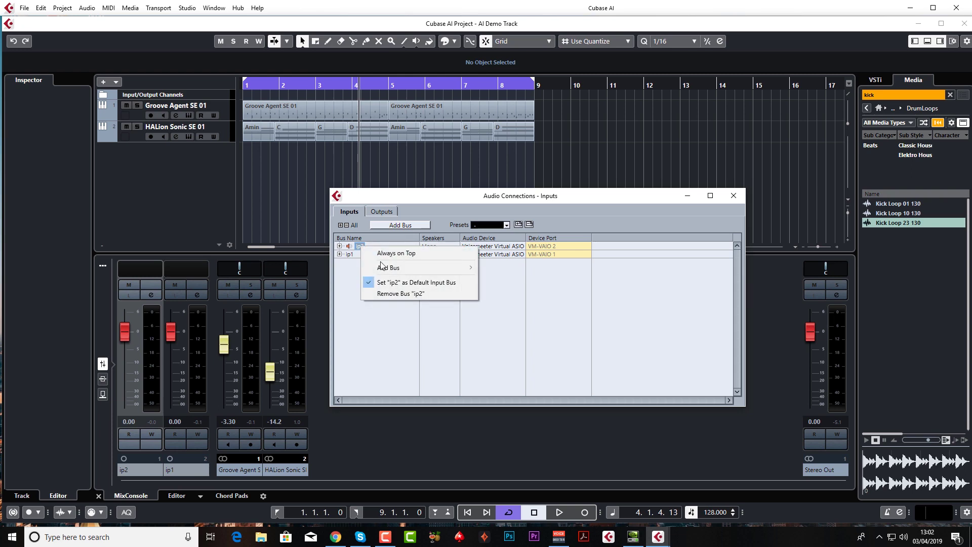
click(397, 293)
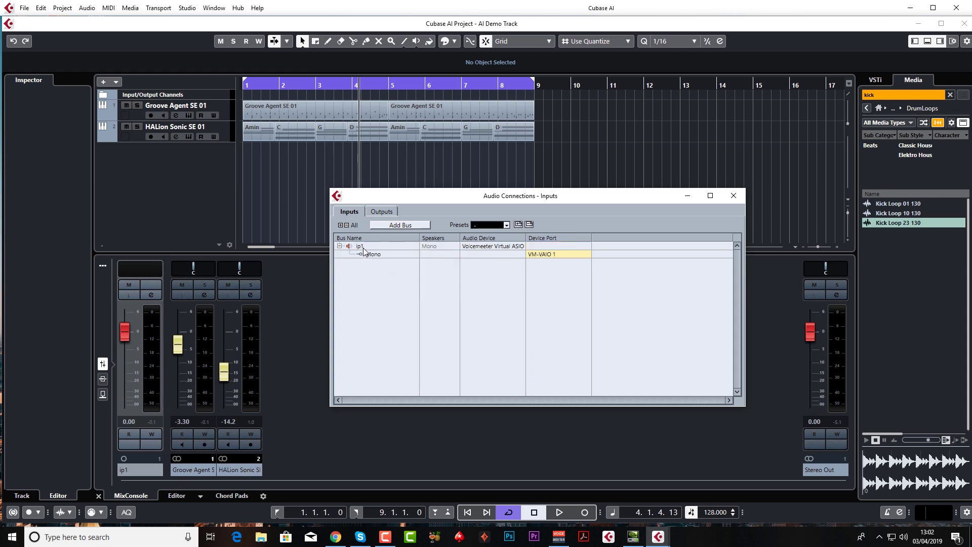
right_click(360, 246)
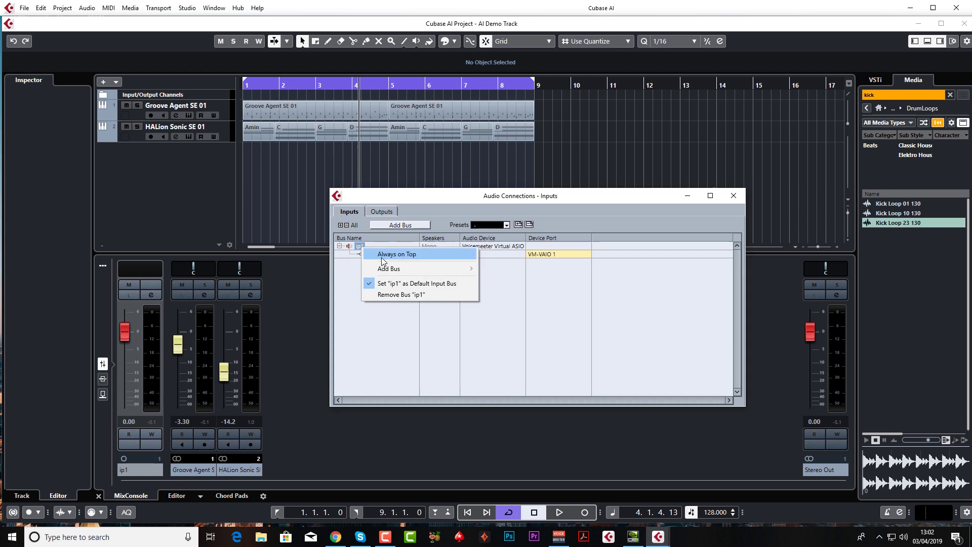
click(402, 294)
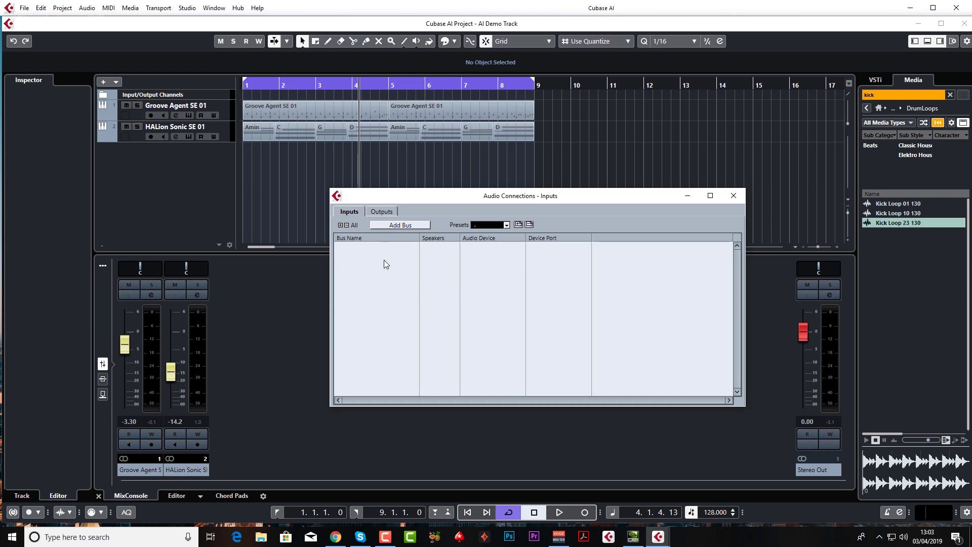
Add two mono input buses named Input 1 and Input 2 Hi Z.
click(399, 226)
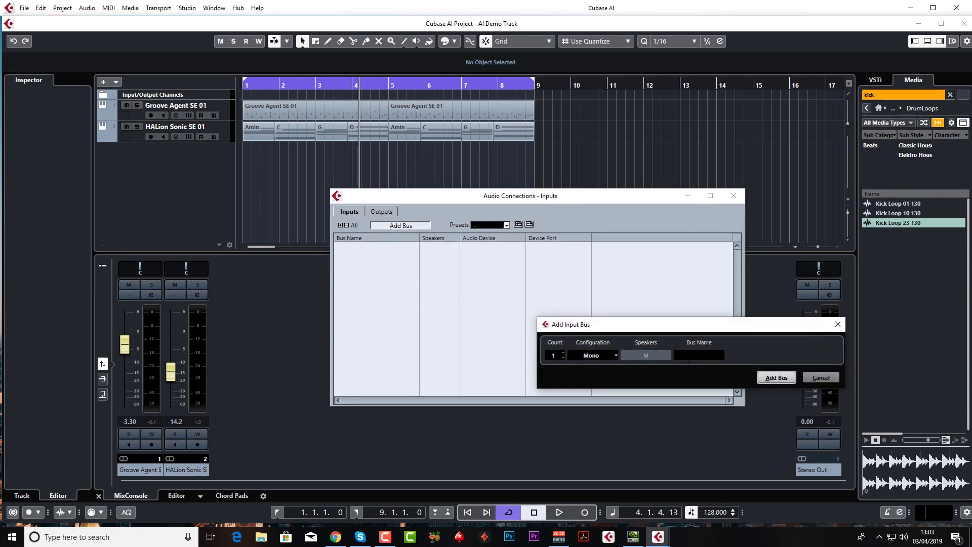
key(Return)
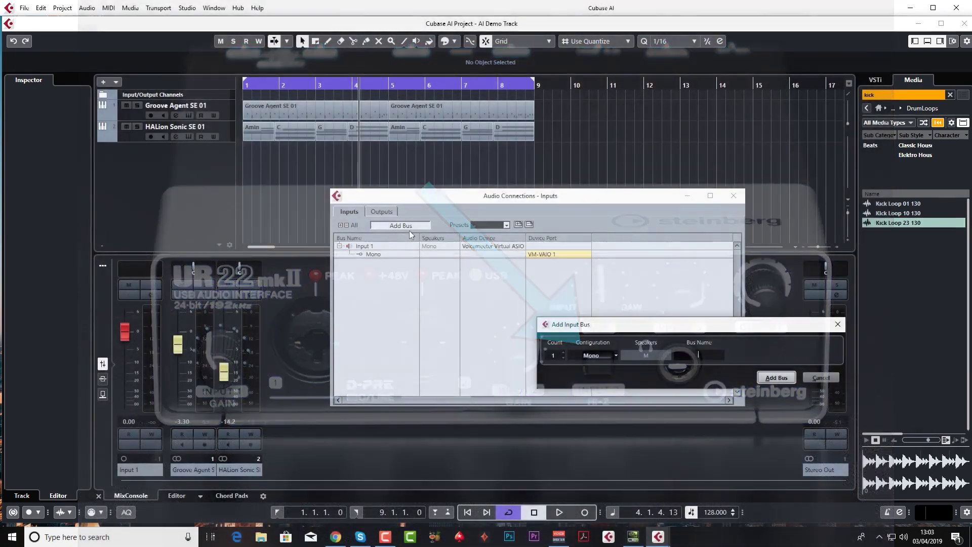
text(Hi Z)
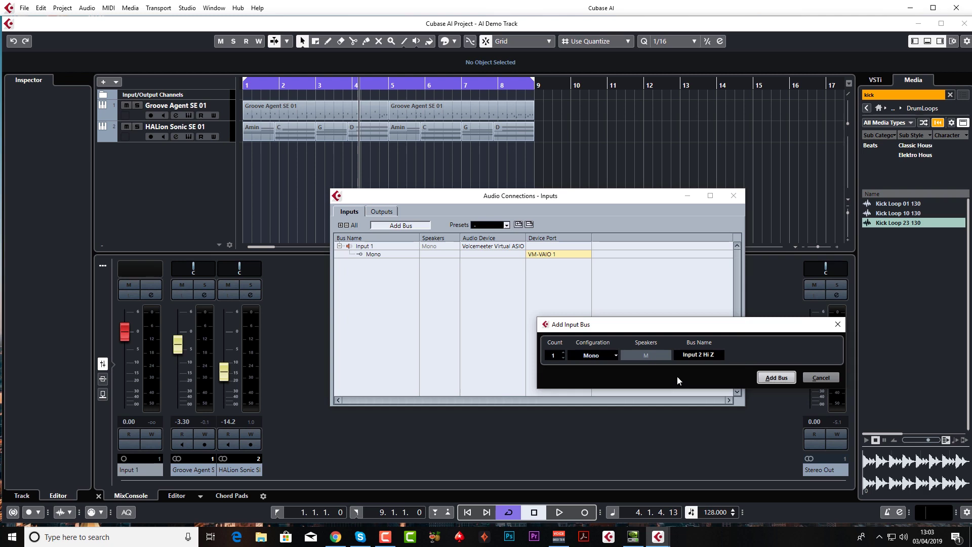
key(Return)
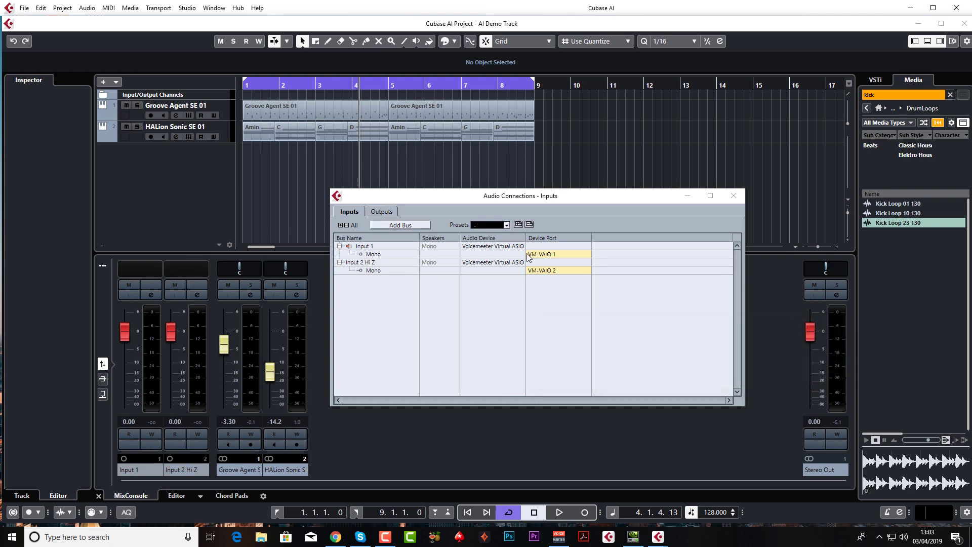
Assign device port VM-VAIO 1 to Input 1 and VM-VAIO 2 to Input 2 Hi Z, and close Audio Connections.
click(548, 255)
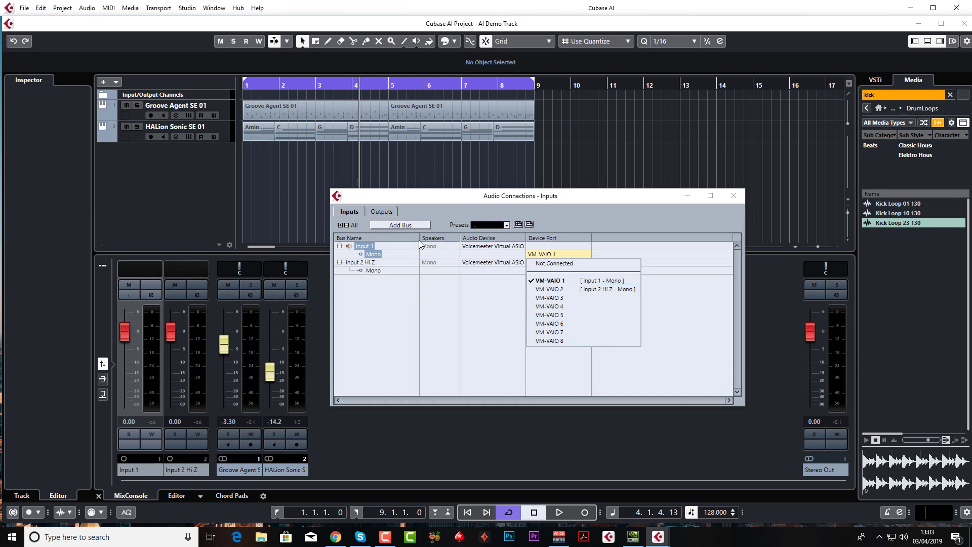
shift+click(594, 281)
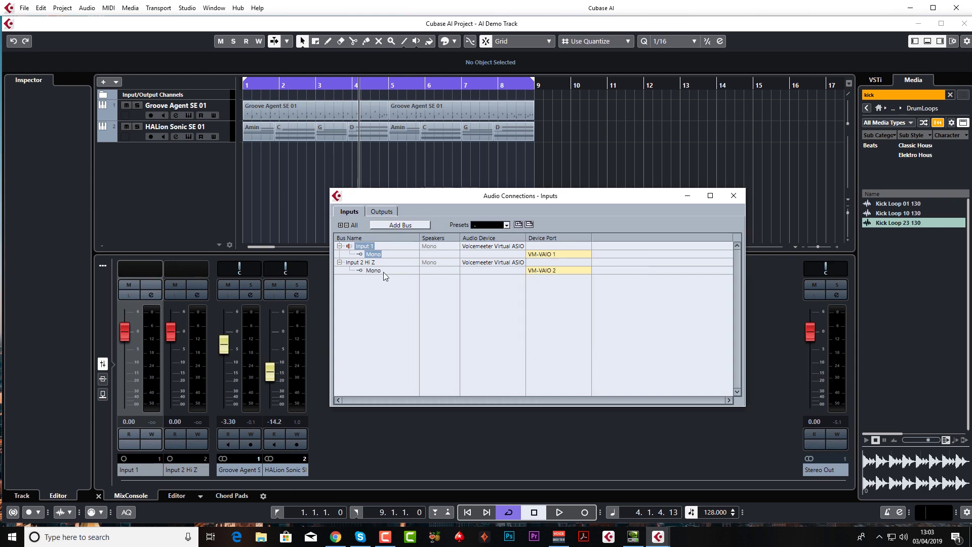
click(542, 270)
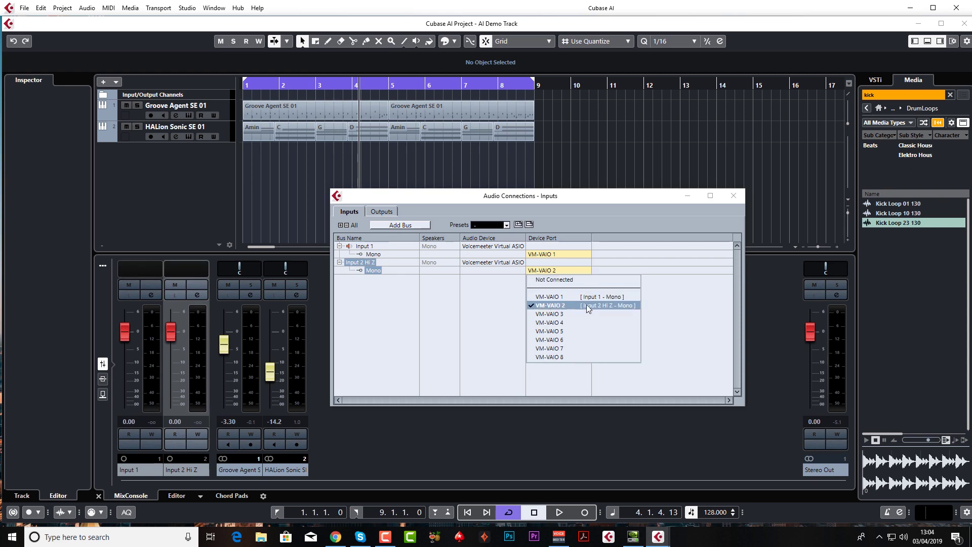
click(608, 305)
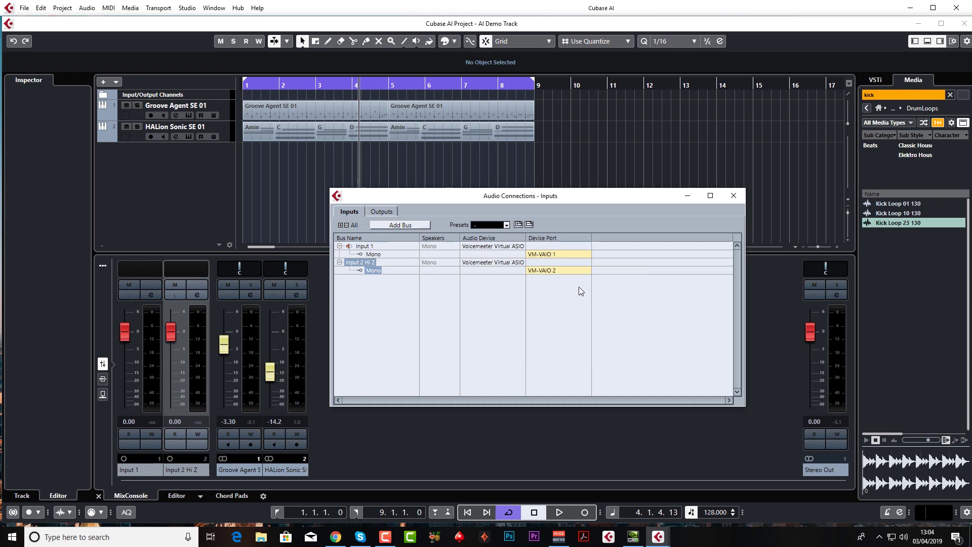
click(733, 196)
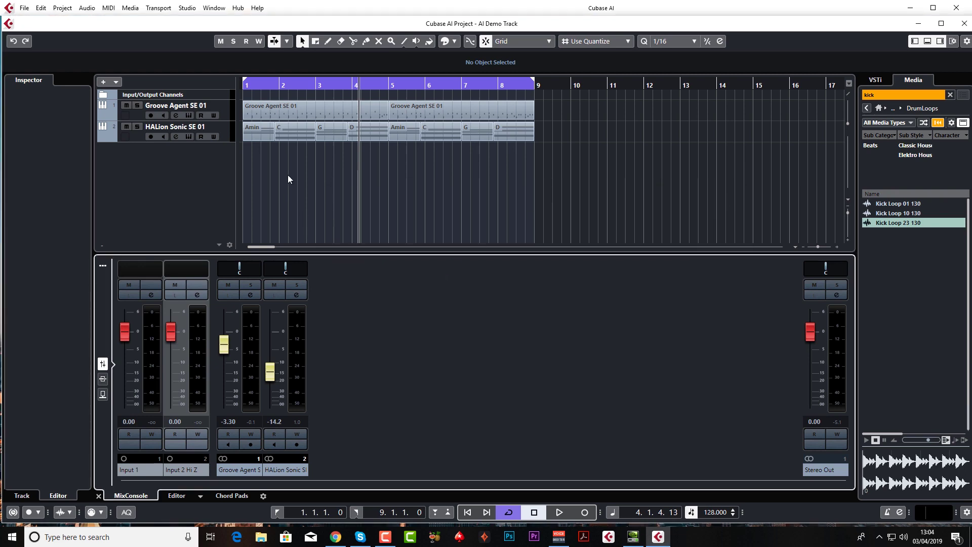
Add a mono audio track named Guitar with Input 2 Hi Z as its input, and check the track's input routing.
click(194, 165)
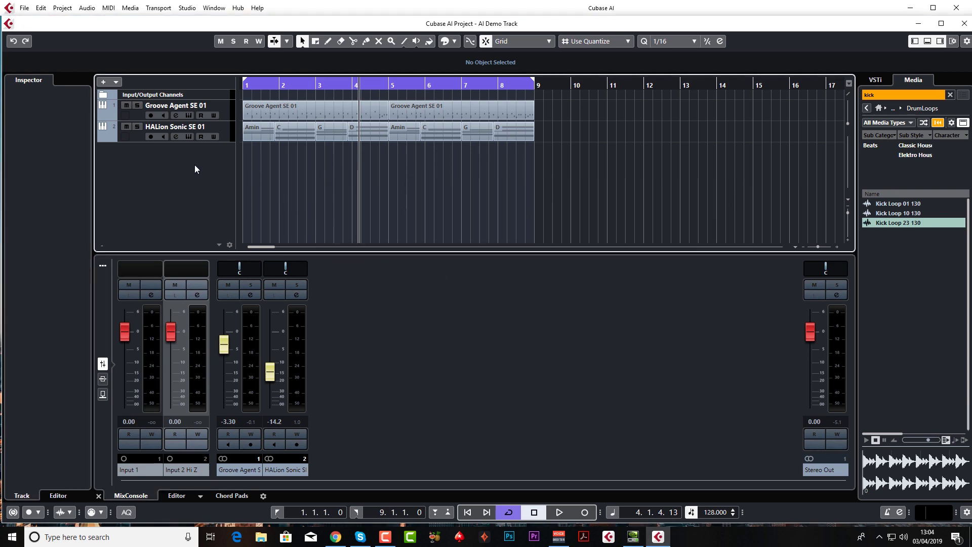
click(103, 82)
click(415, 235)
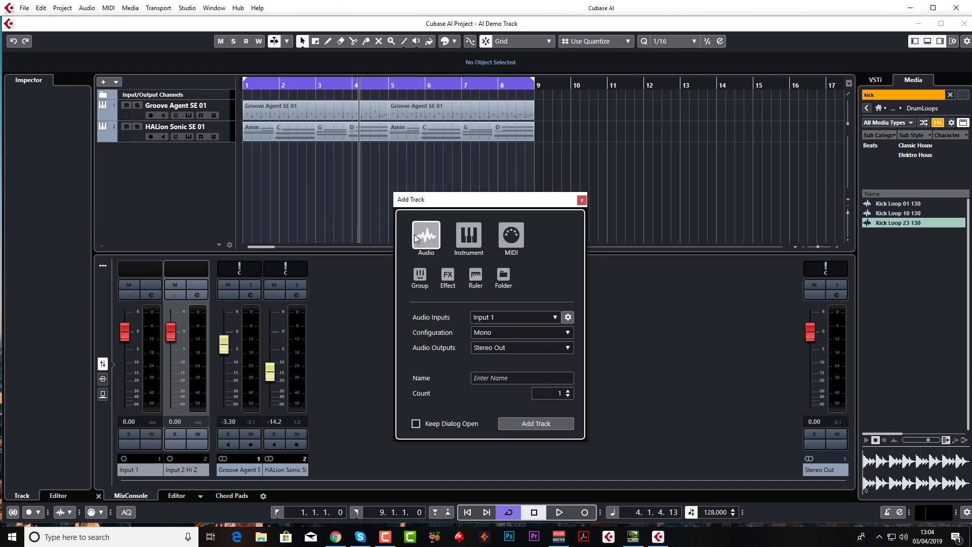
click(507, 318)
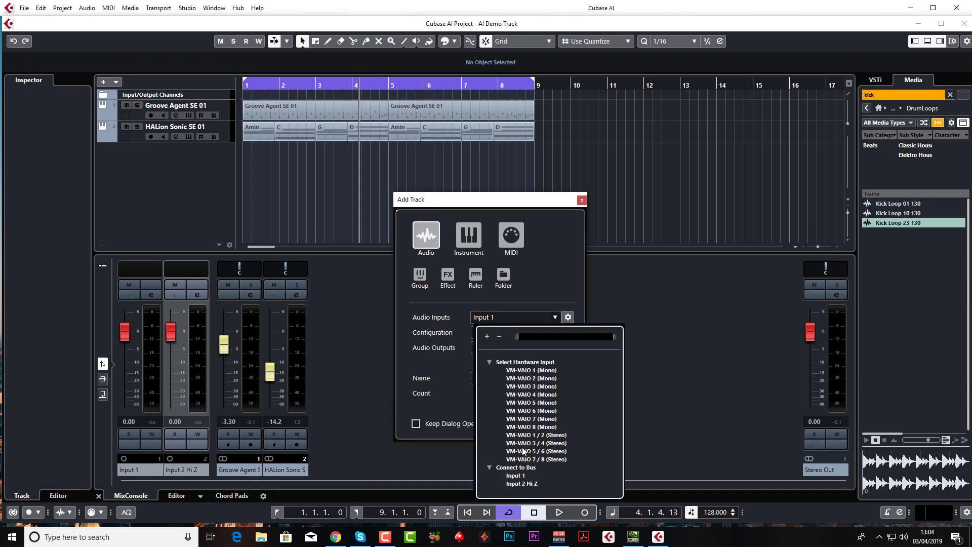
click(525, 483)
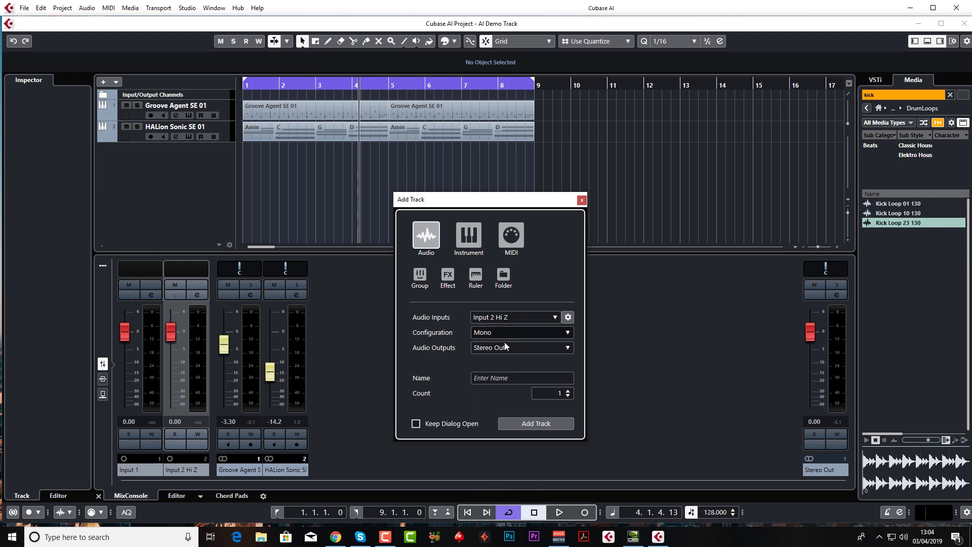
click(502, 378)
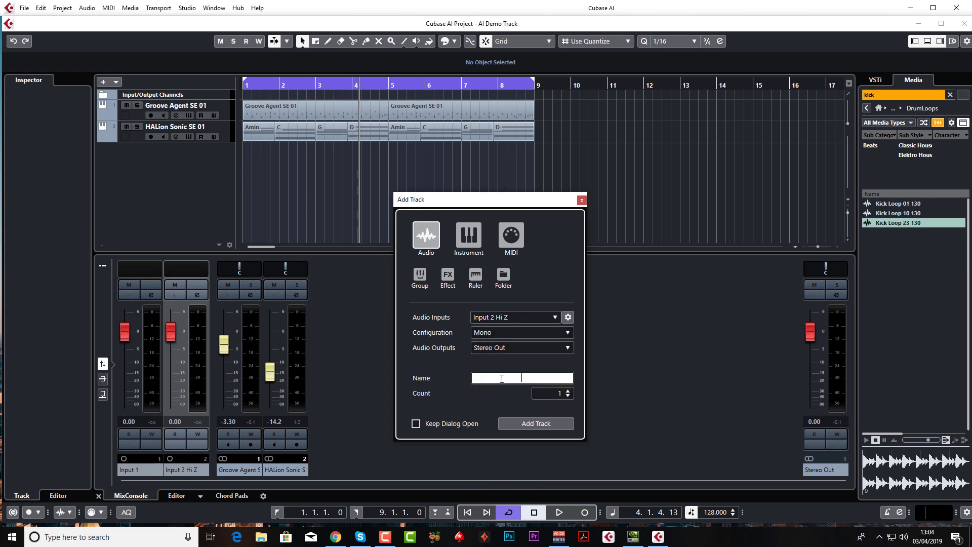
text(Guitar)
click(524, 426)
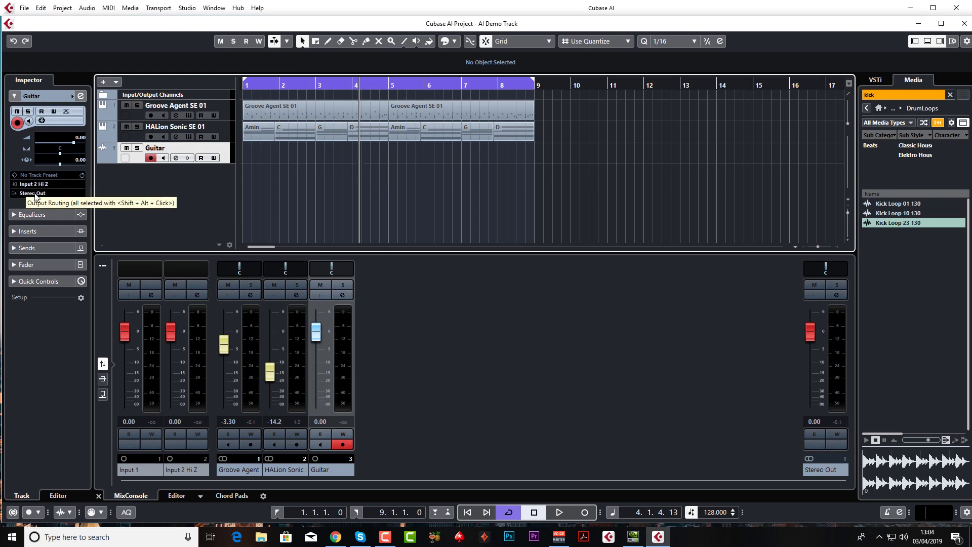
click(49, 186)
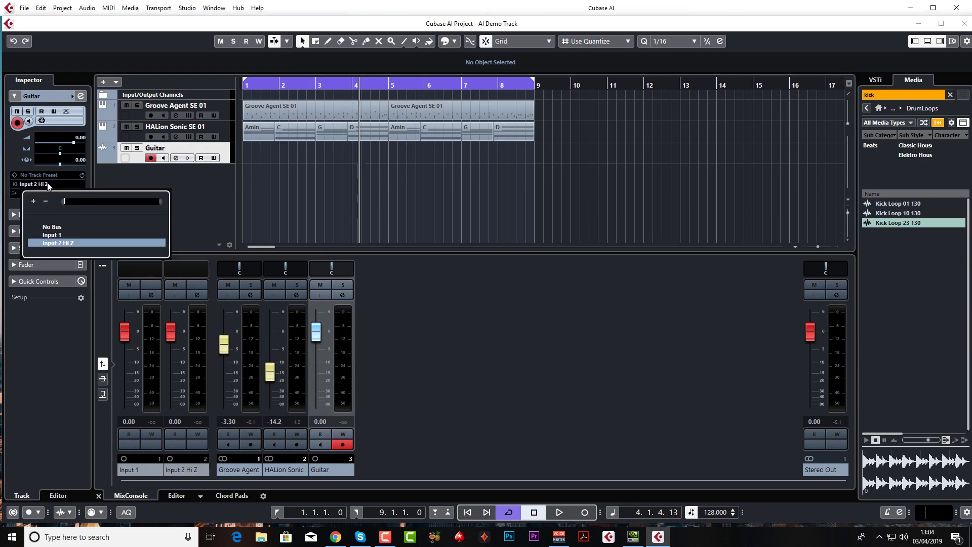
click(172, 180)
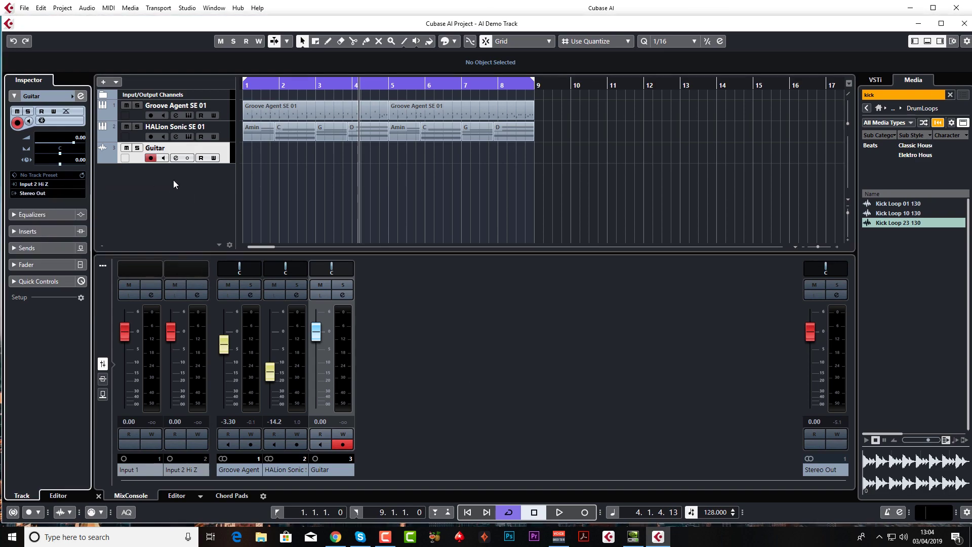
Close Audio Connections and load the Tuner in the Guitar track's fourth insert slot to tune the guitar, closing it when done.
click(455, 330)
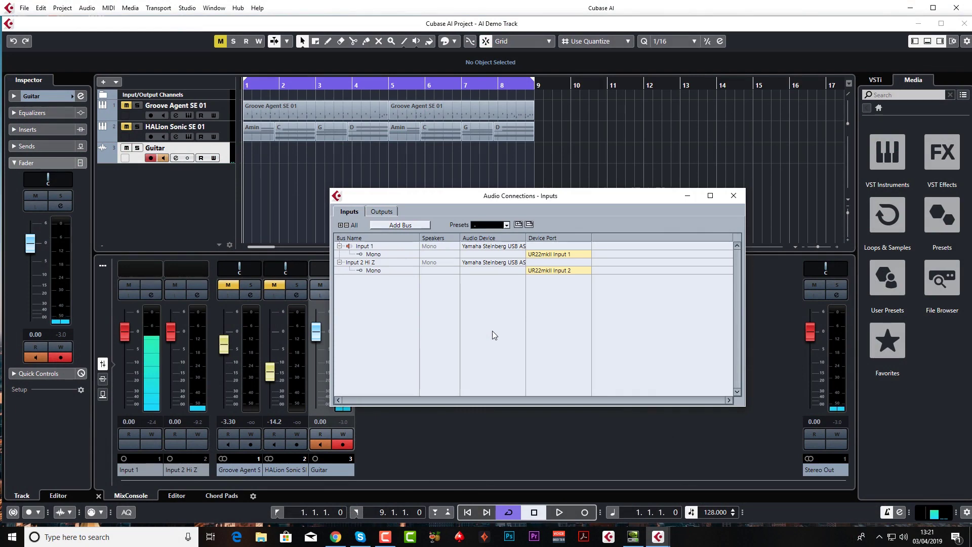
key(F4)
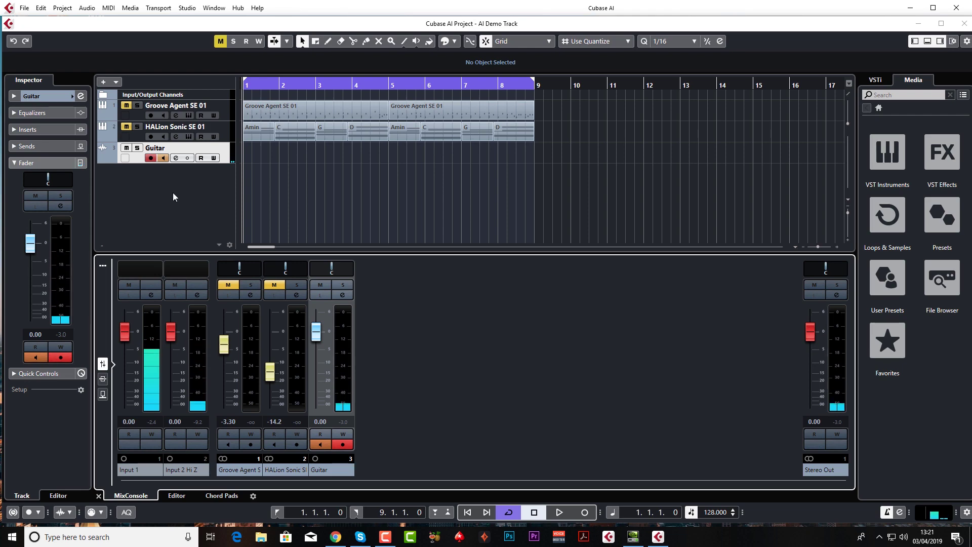
click(50, 131)
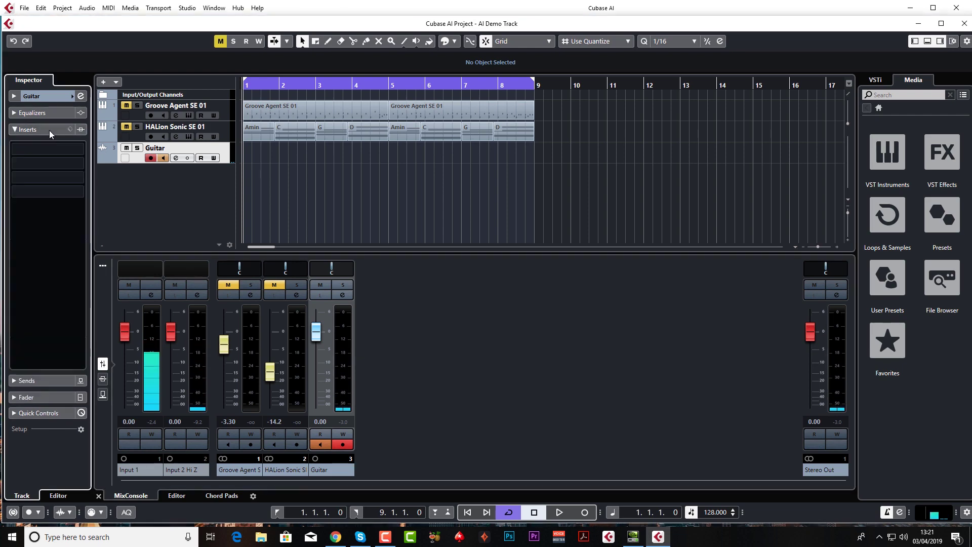
click(47, 163)
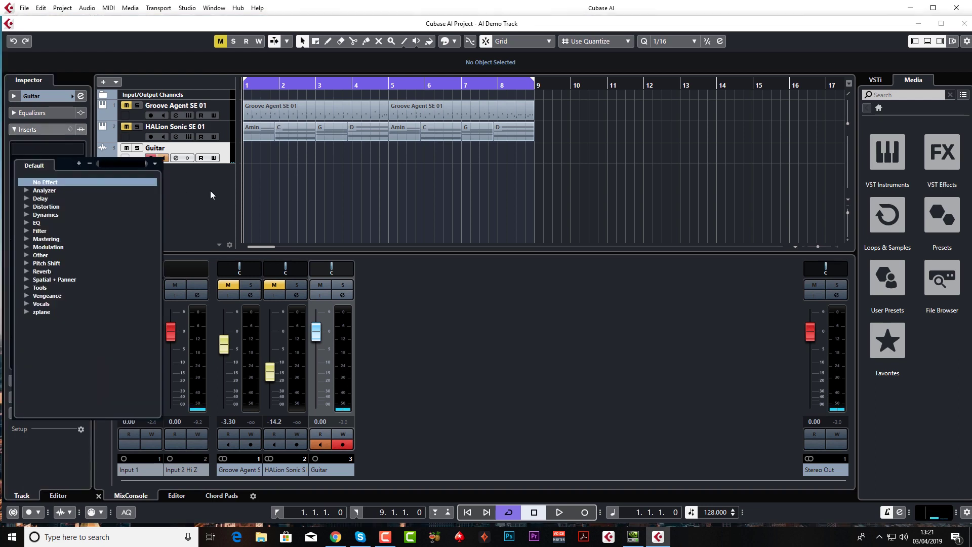
click(210, 190)
click(60, 192)
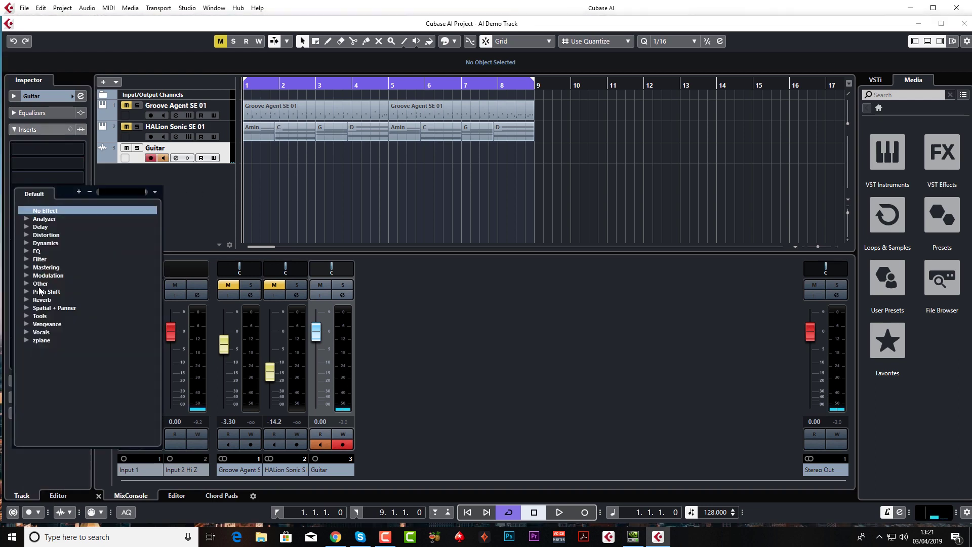
click(36, 315)
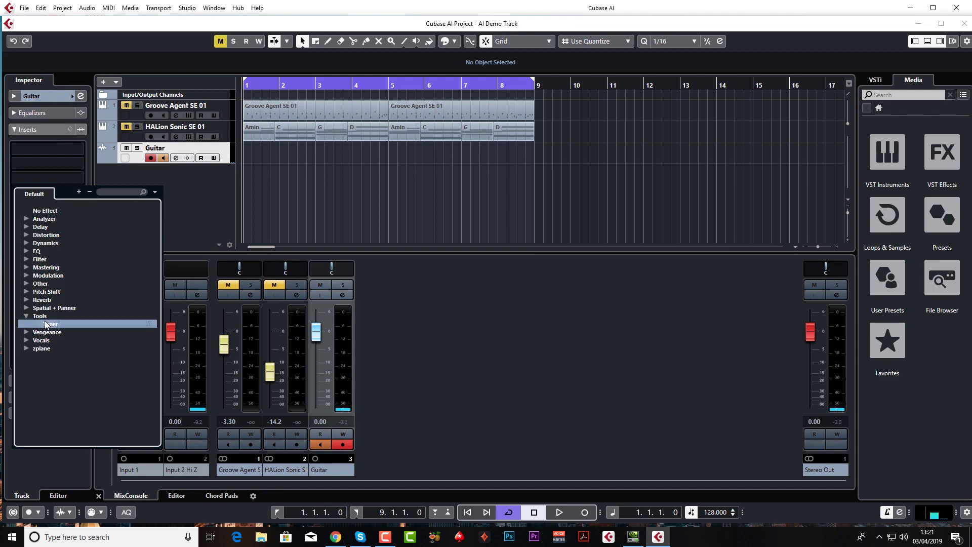
click(50, 324)
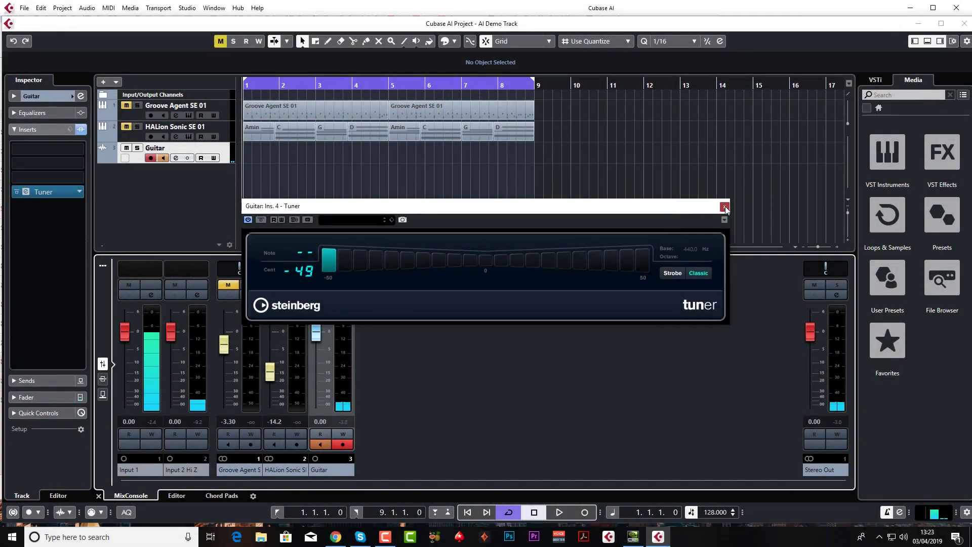
click(721, 204)
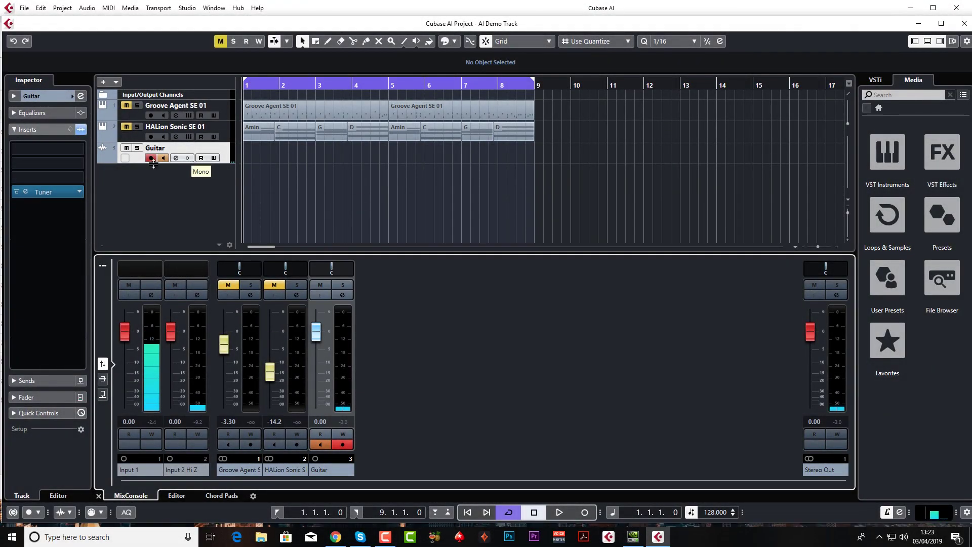
Load AmpSimulator from the Distortion effects in the Guitar track's second insert slot and move its window towards the centre.
click(75, 163)
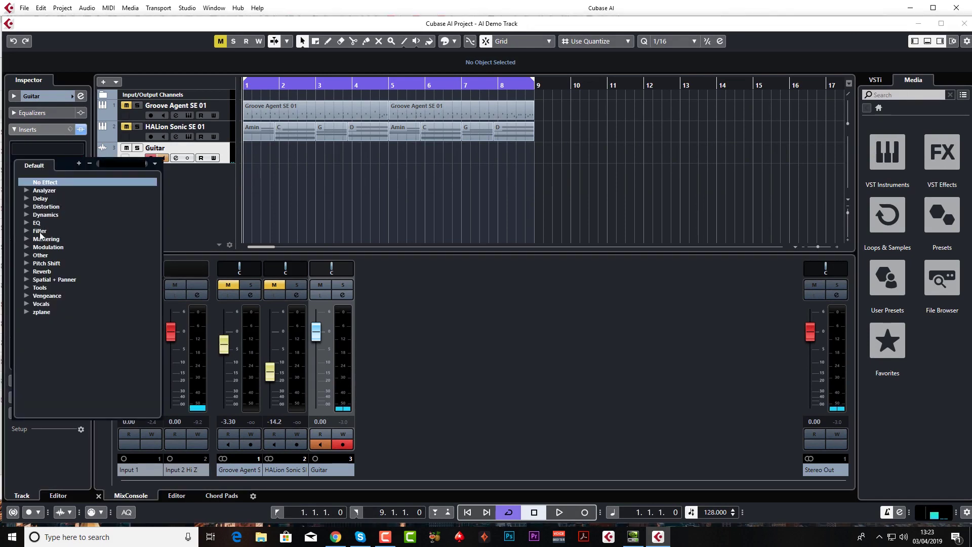
click(27, 207)
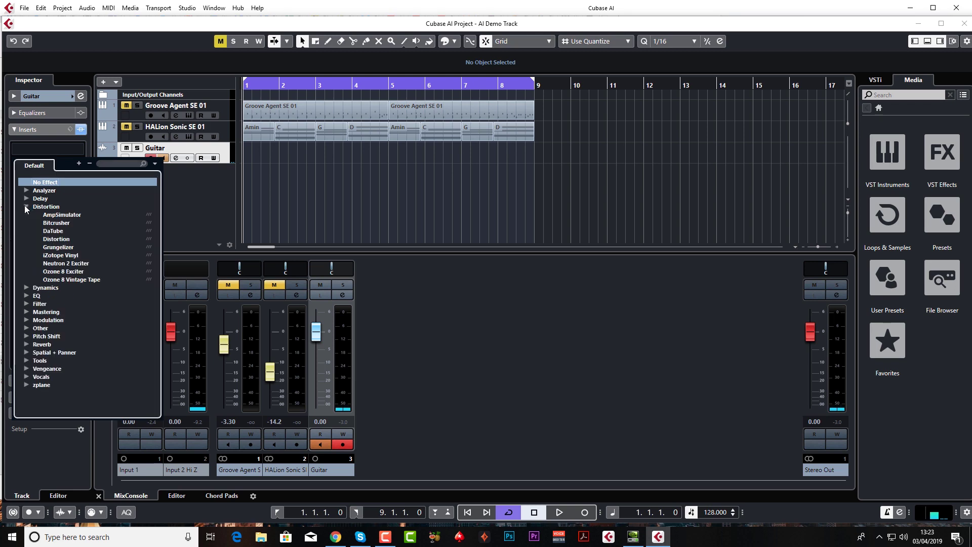
click(76, 215)
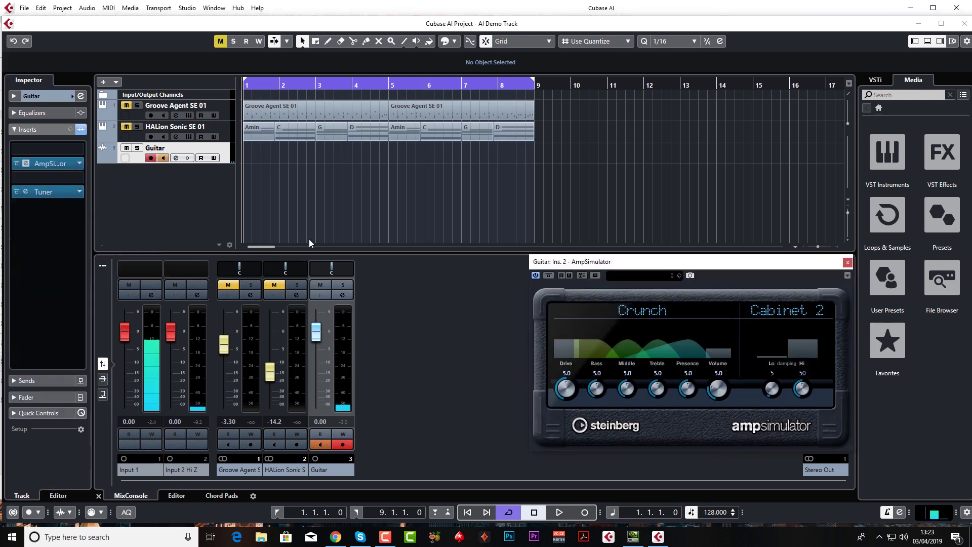
mouse_move(662, 269)
mouse_down()
mouse_move(531, 226)
mouse_move(465, 234)
mouse_move(490, 229)
mouse_up()
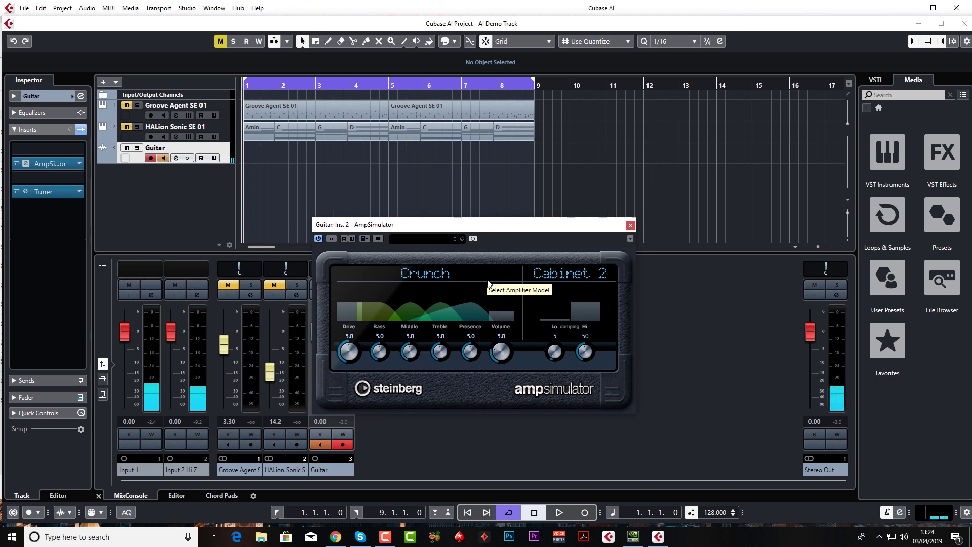
Browse the AmpSimulator presets and try the Blues Deluxe preset on the guitar.
click(435, 238)
scroll(469, 345, down, 10)
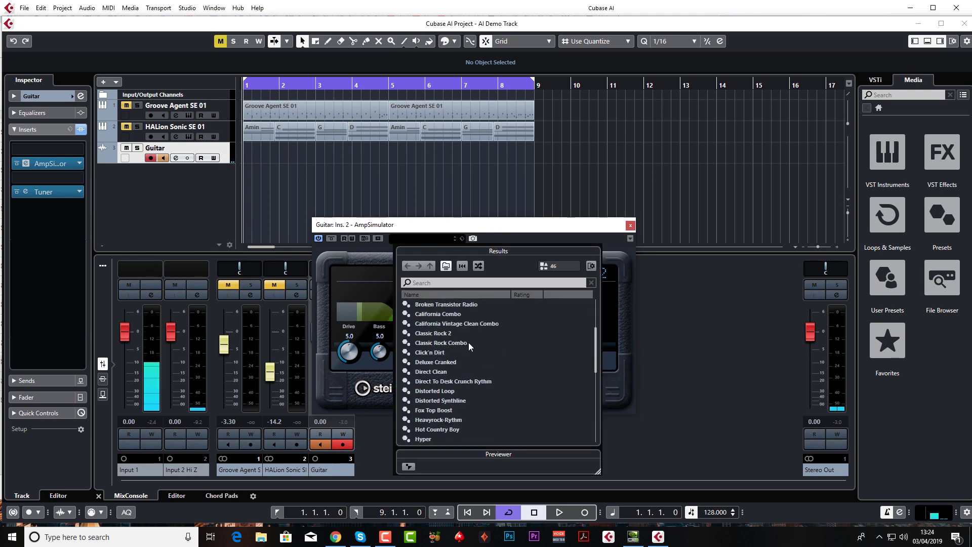
scroll(467, 342, up, 8)
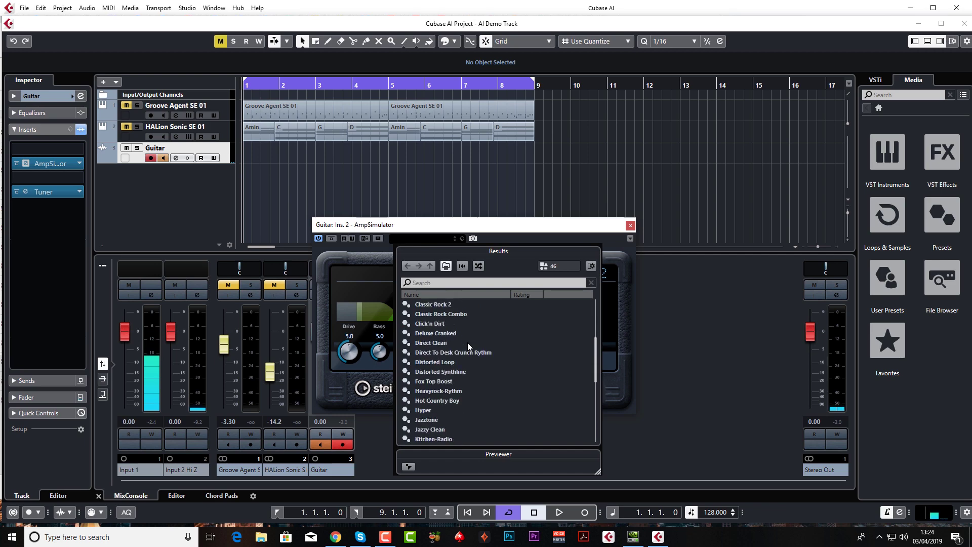
click(466, 349)
double_click(450, 353)
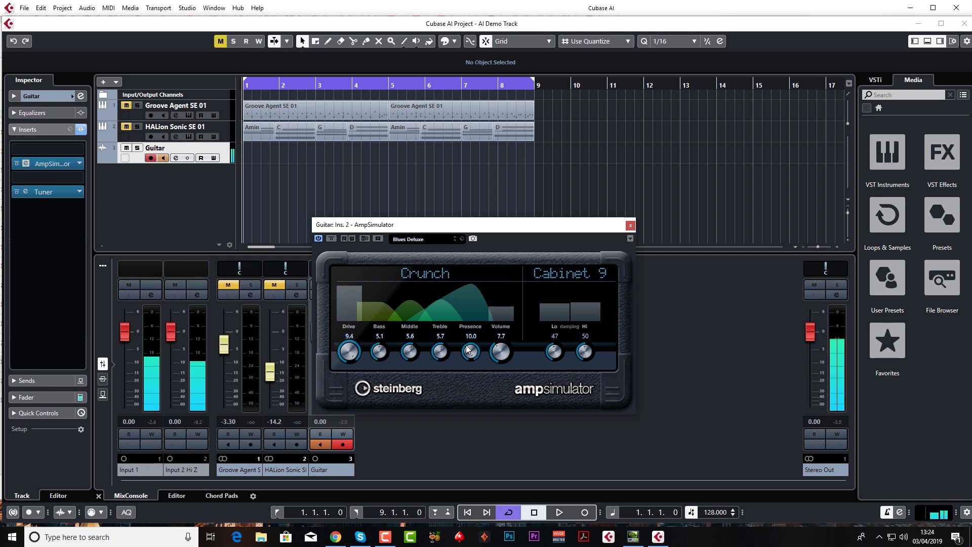
Load the Jazzy Clean preset in AmpSimulator and close the plug-in window.
click(424, 239)
click(489, 400)
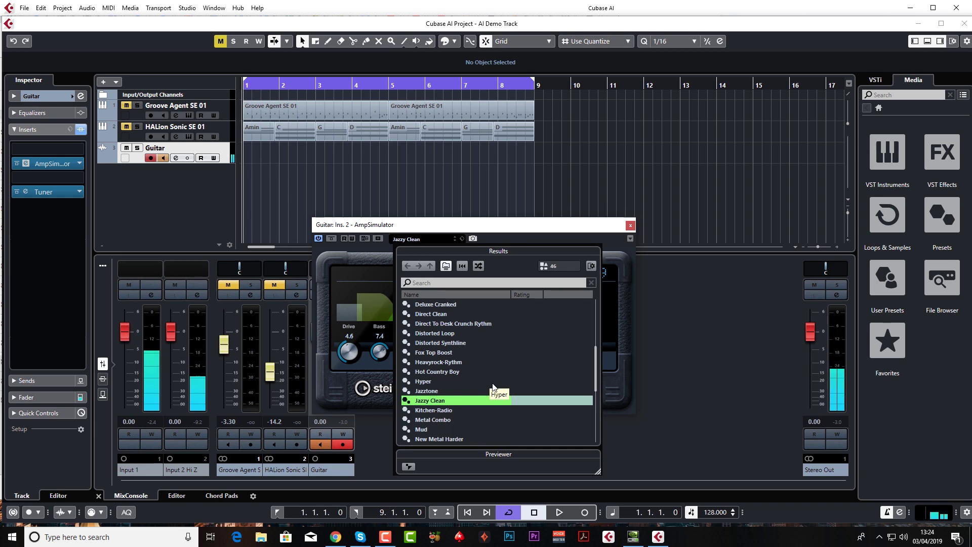
click(524, 237)
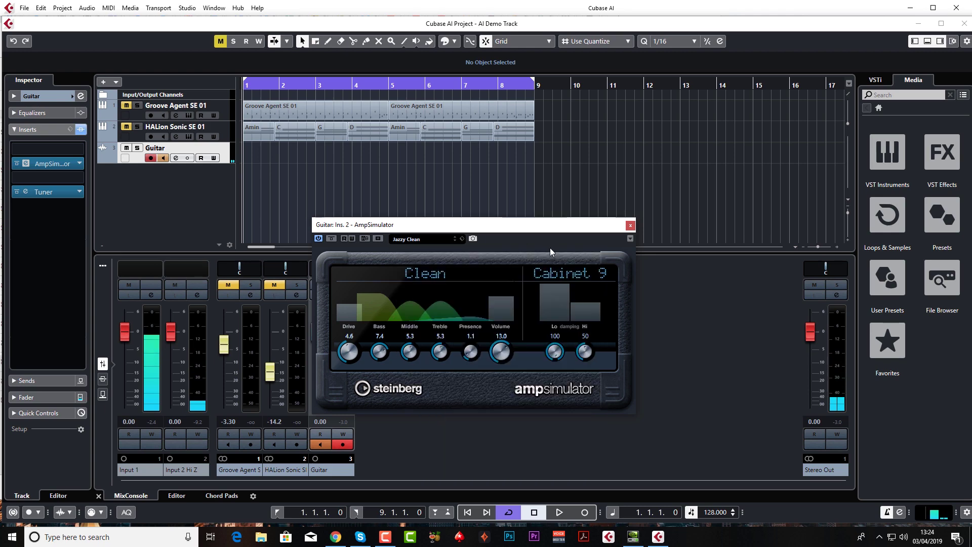
drag(573, 228, 591, 201)
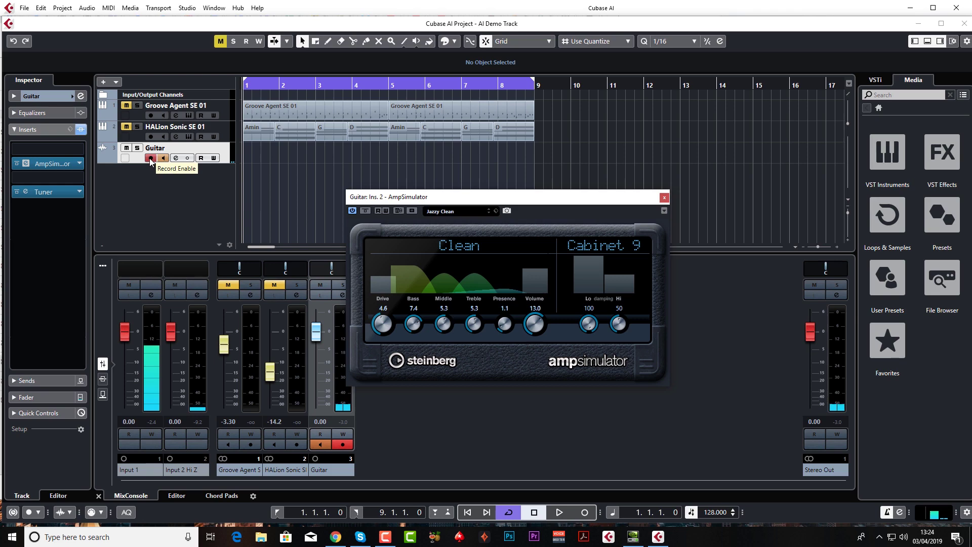
click(664, 199)
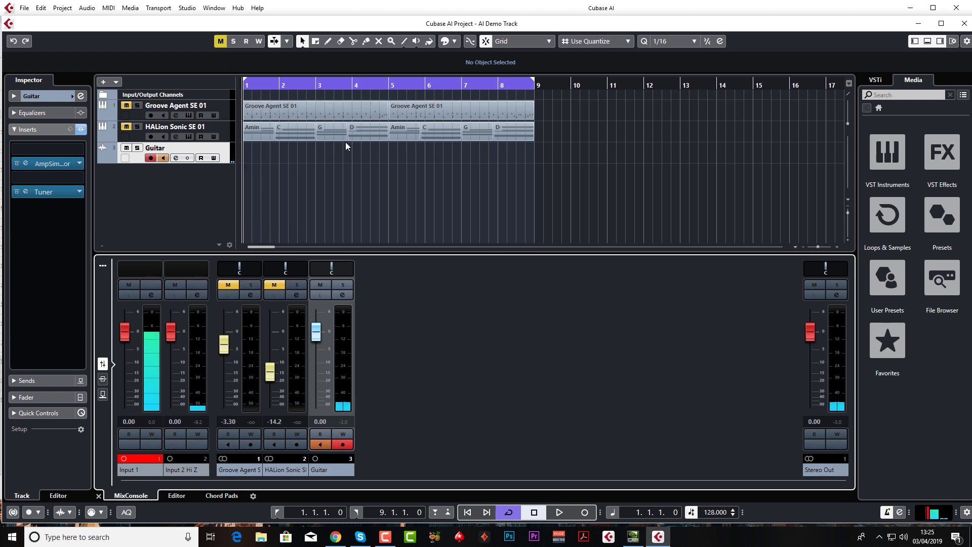
Record looped takes on the Guitar track with the metronome on, stop the recording and turn off the track's input monitoring.
click(887, 513)
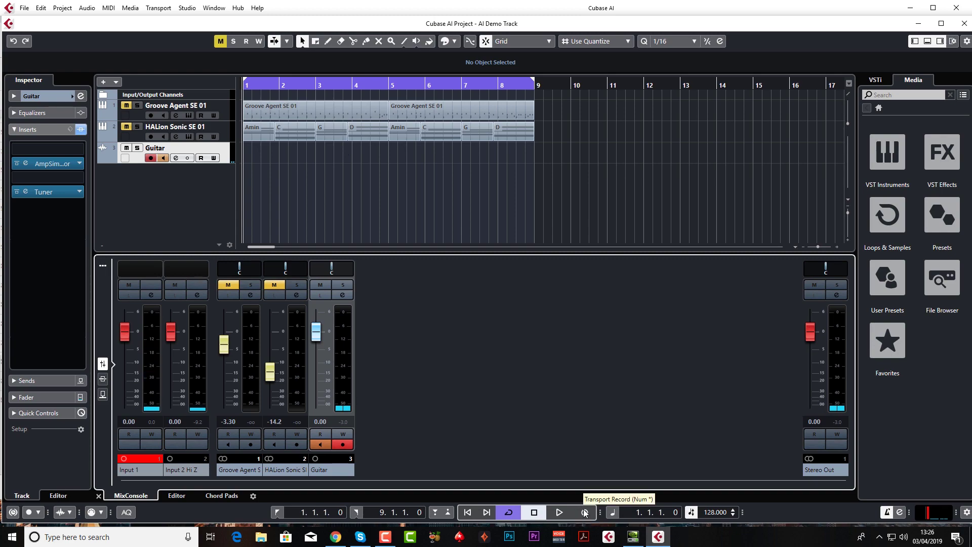
click(584, 513)
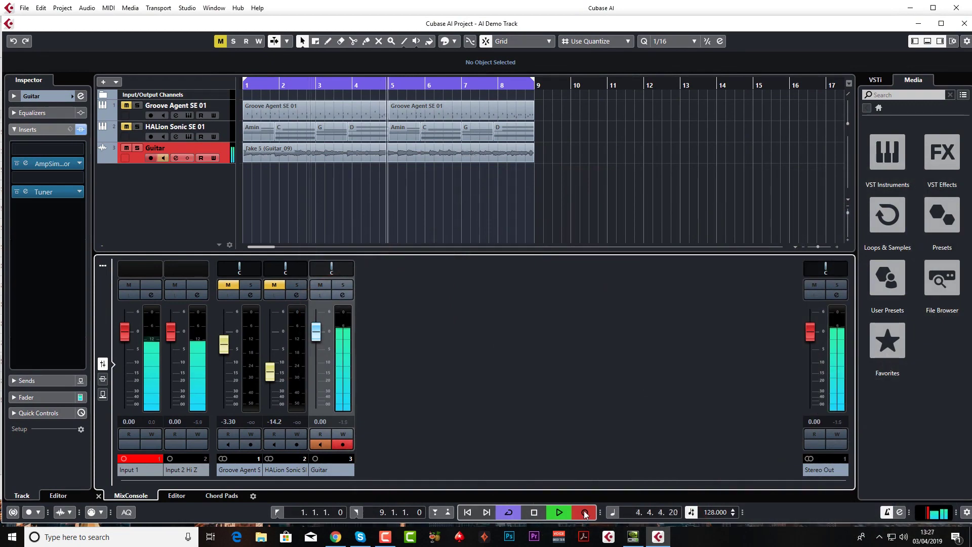
key(space)
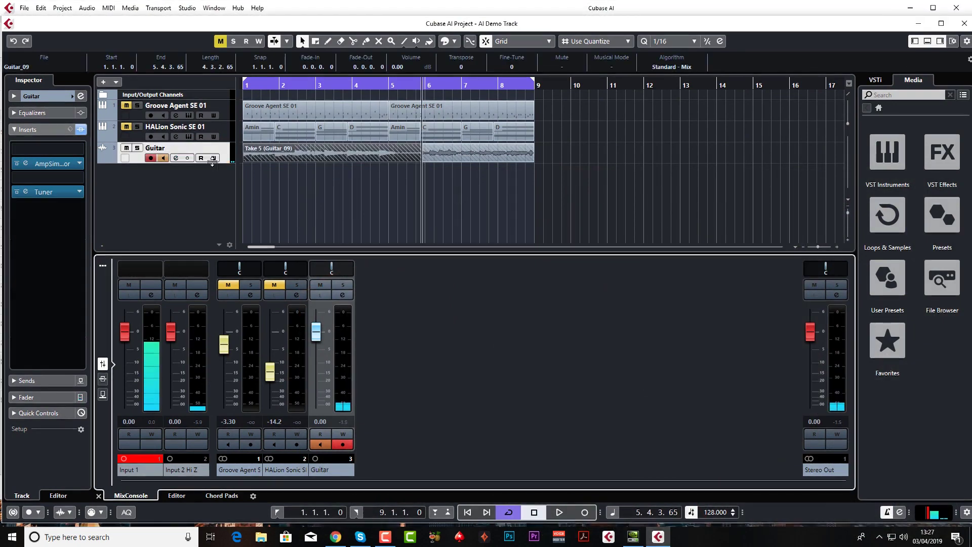
click(164, 158)
key(KP_Subtract)
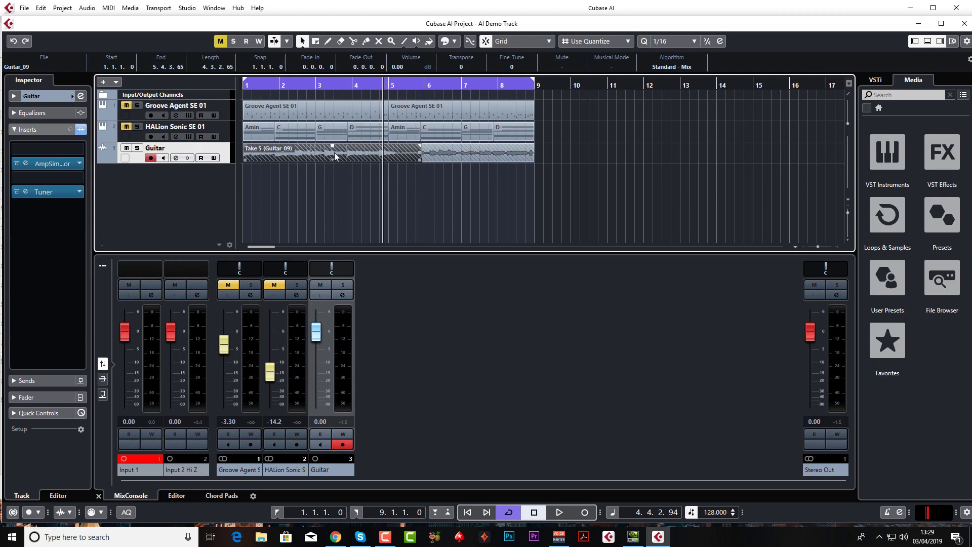
Select the overlapping recorded events on the Guitar track and inspect the list of takes without choosing one.
click(461, 173)
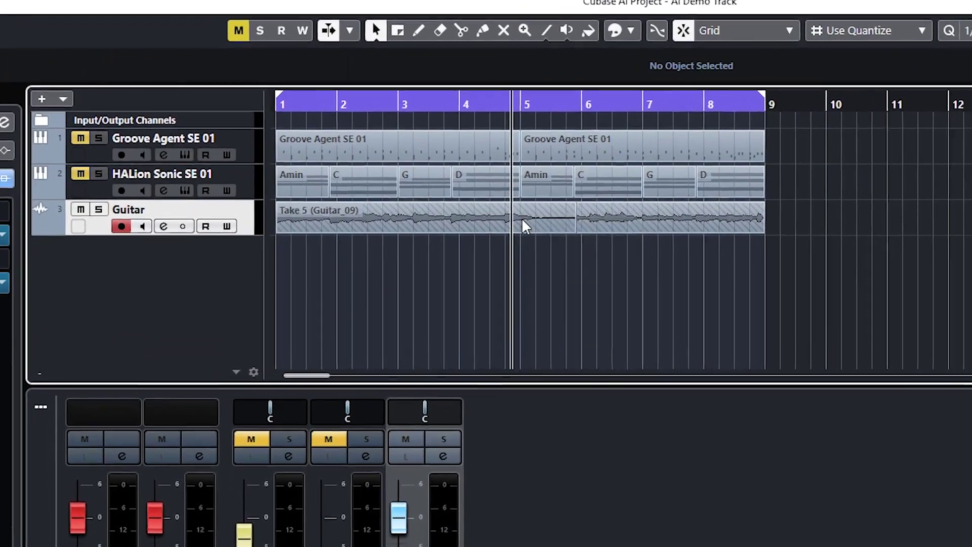
click(450, 157)
click(560, 231)
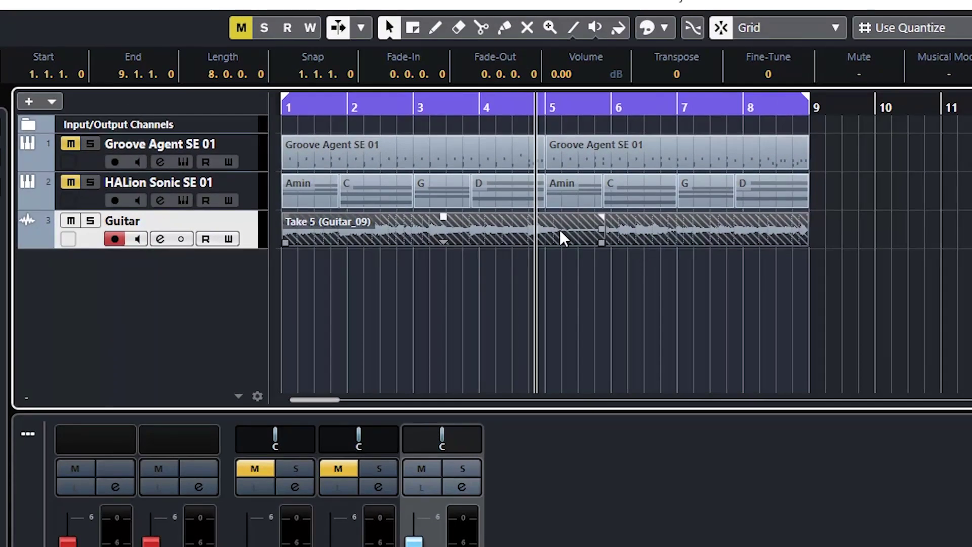
click(539, 267)
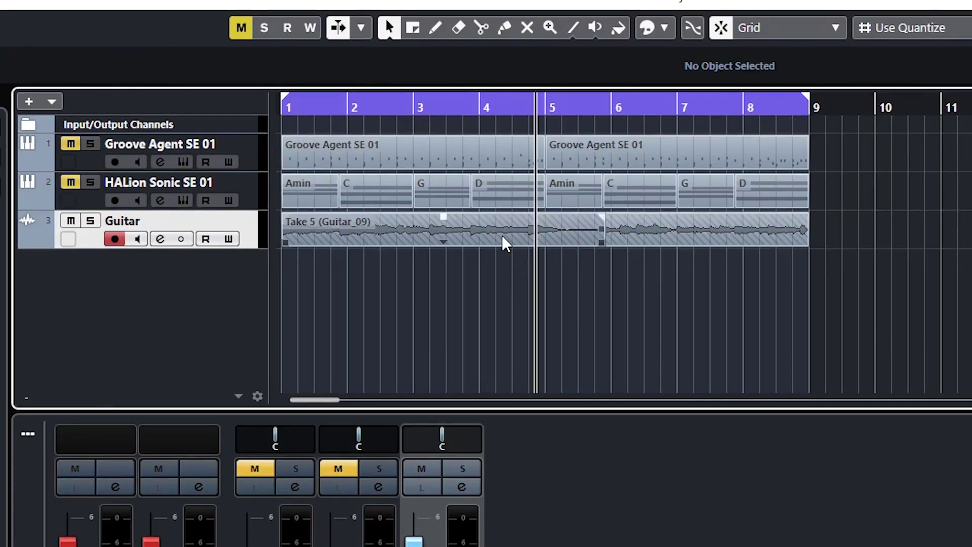
click(445, 243)
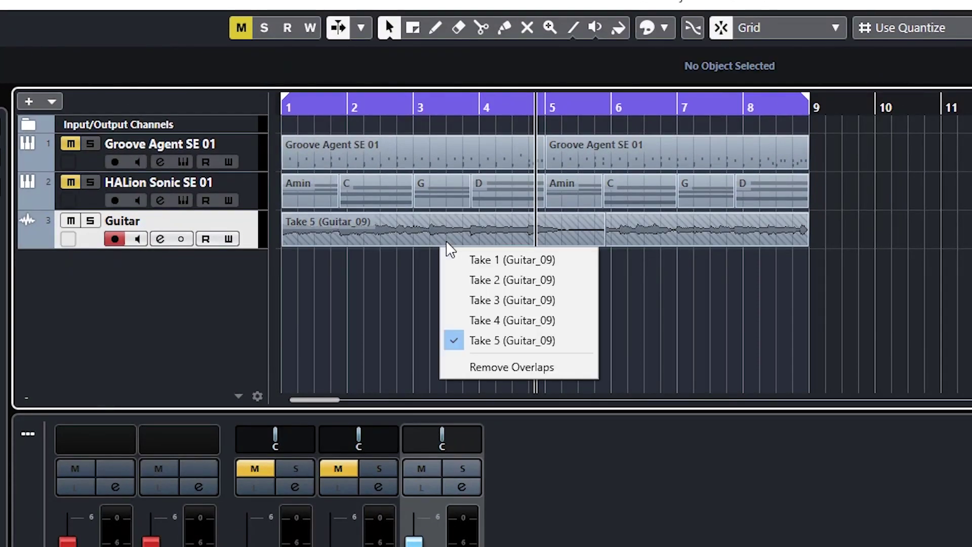
click(424, 278)
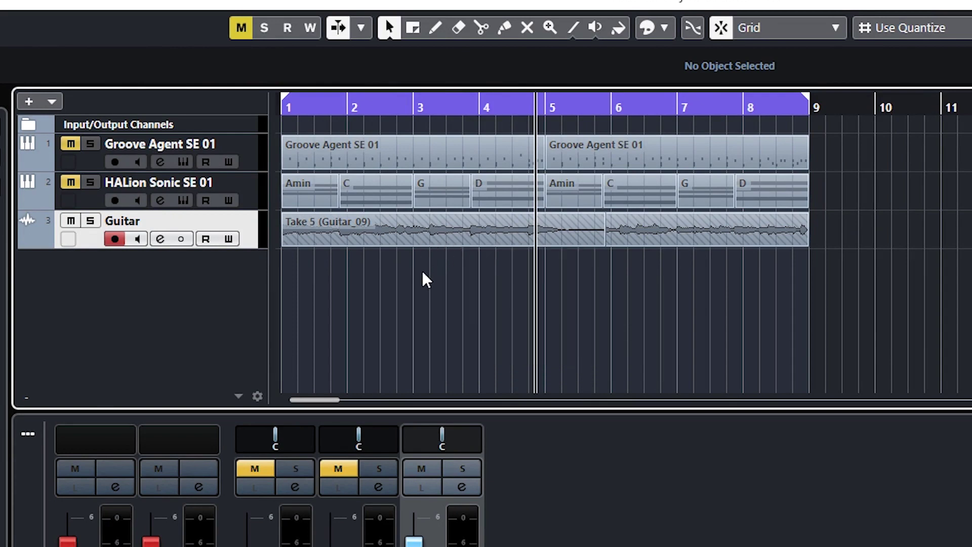
Switch the recorded guitar event to Take 1 and then to Take 2.
click(444, 241)
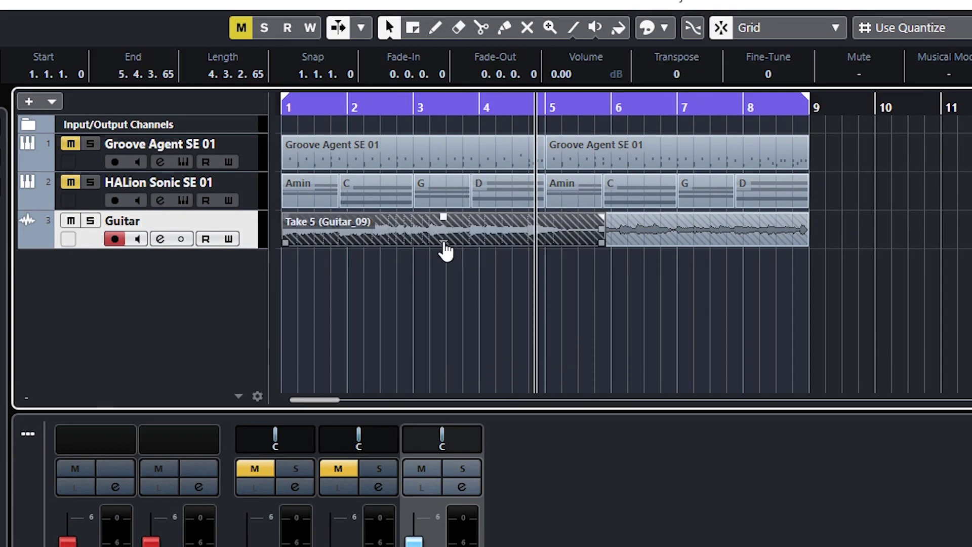
click(445, 243)
click(481, 257)
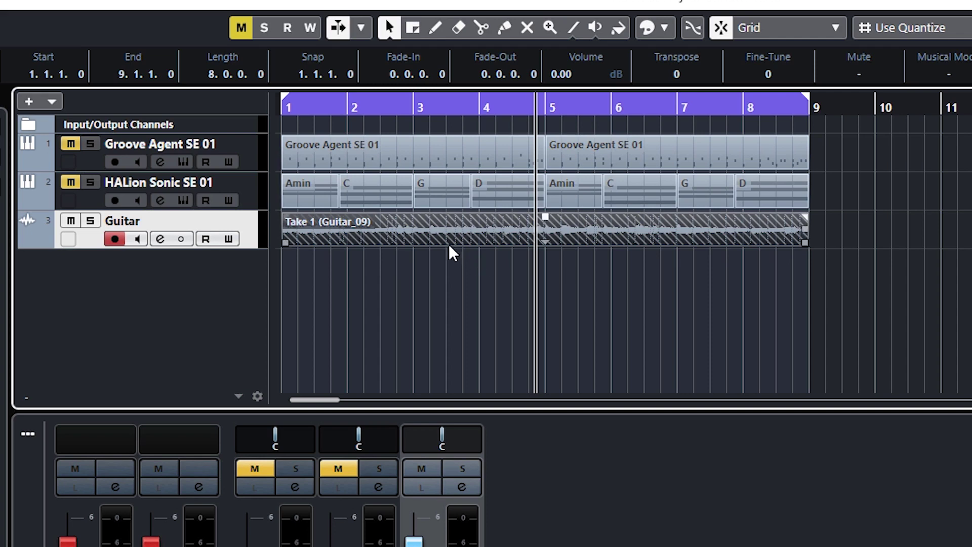
click(540, 241)
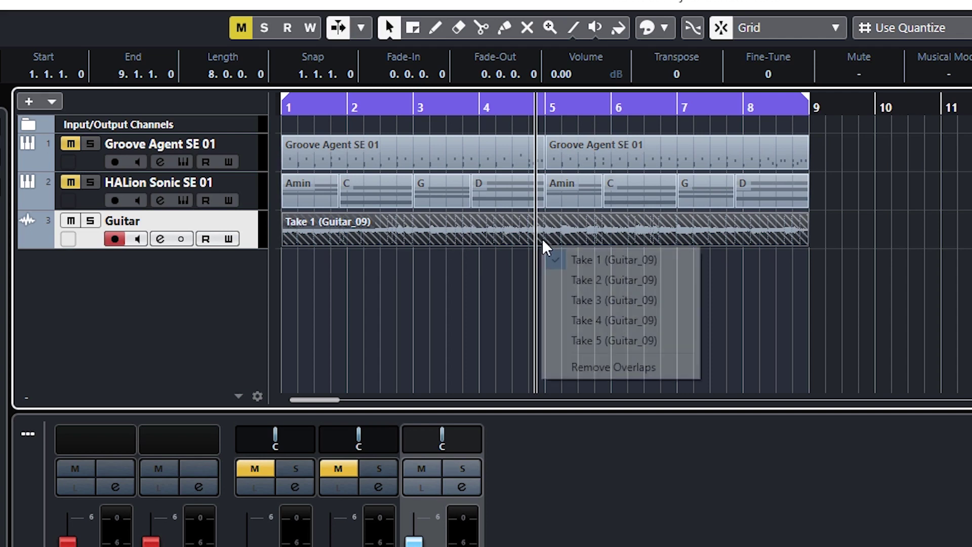
click(566, 279)
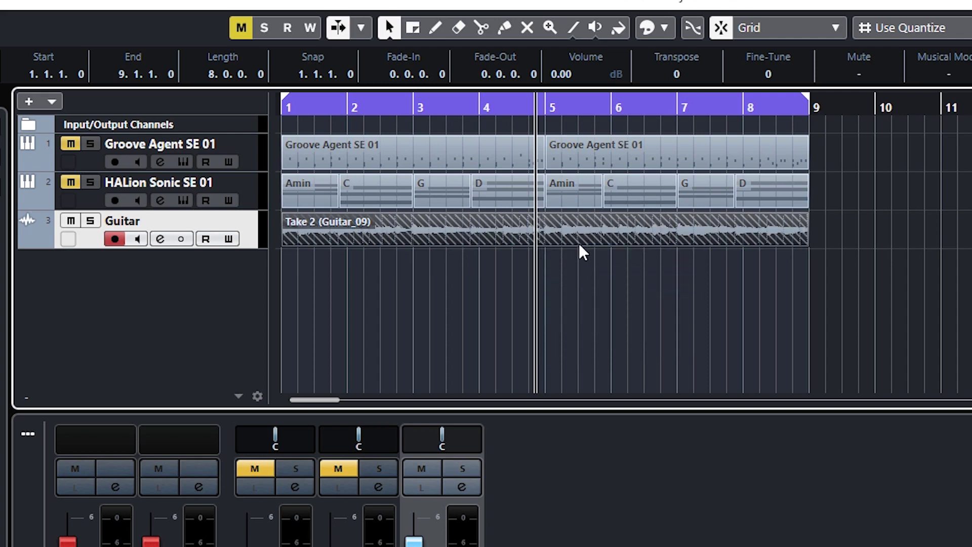
Split the Take 2 guitar event at the starts of bars 3 and 5 with the Split tool.
right_click(623, 296)
click(716, 300)
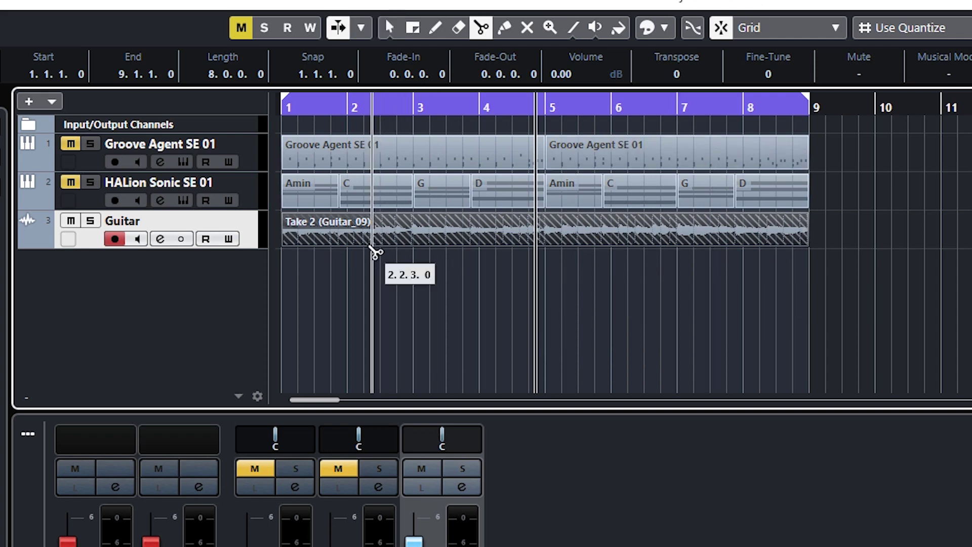
click(415, 242)
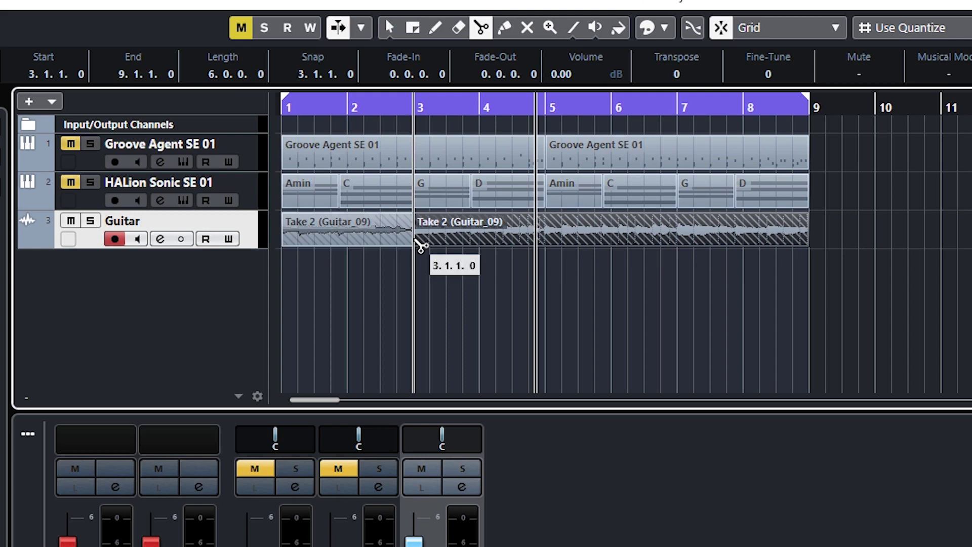
click(547, 244)
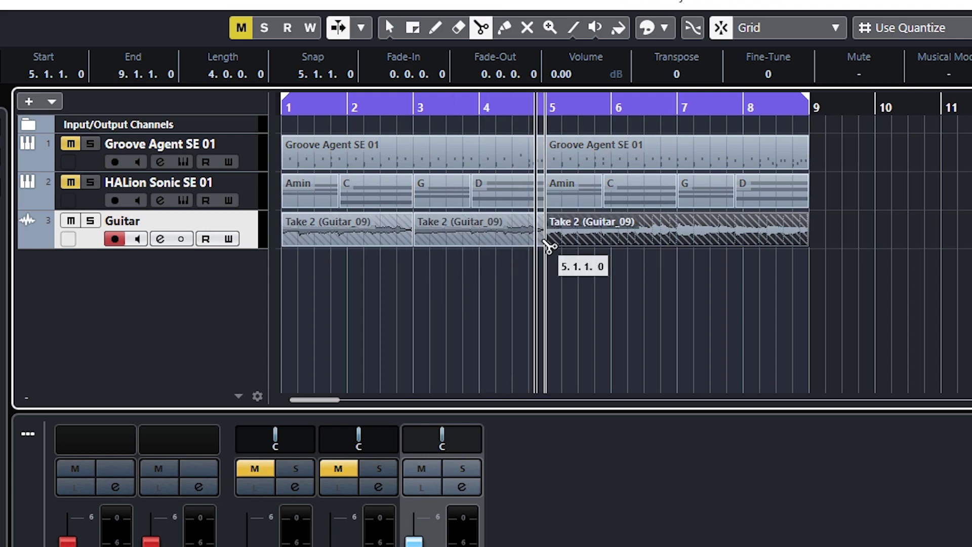
Split the guitar event at the start of bar 7 and switch the first section to Take 3.
click(684, 244)
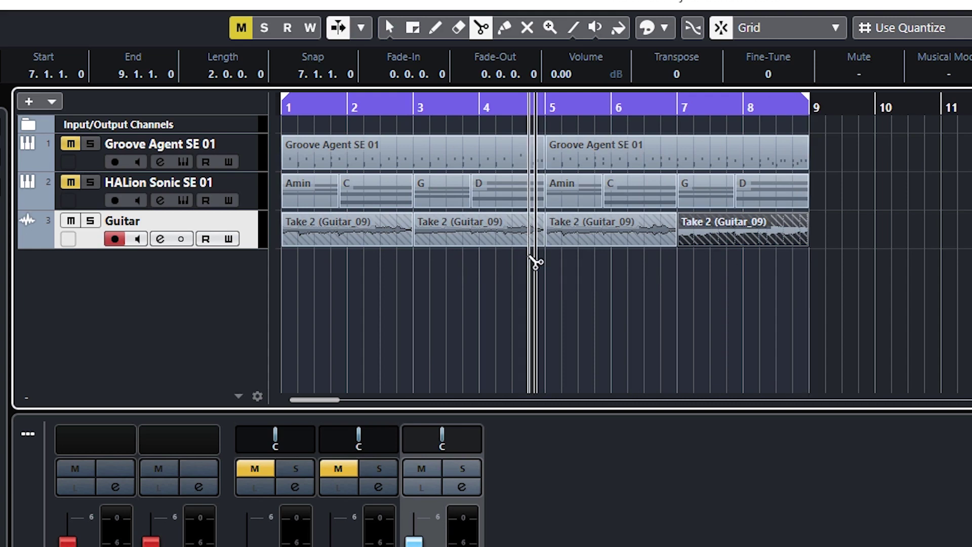
key(1)
click(348, 239)
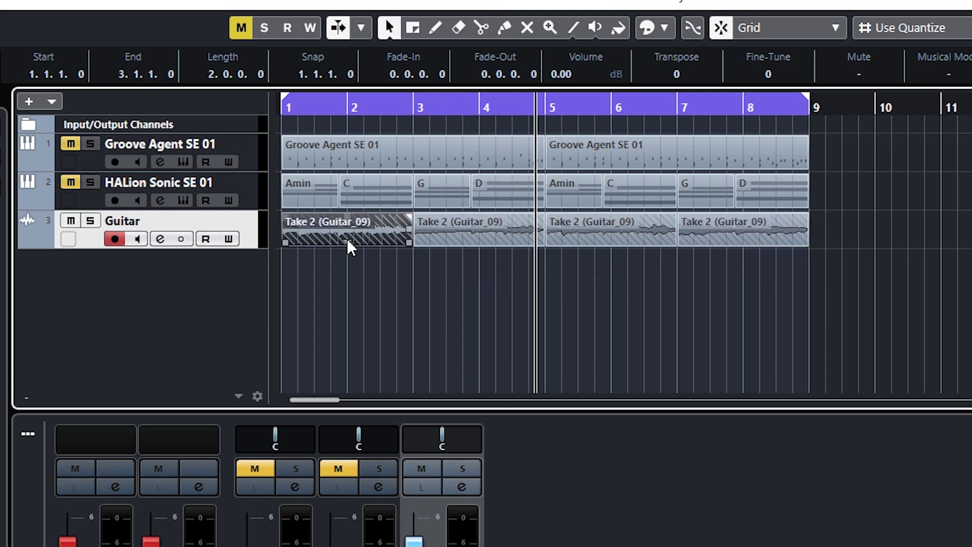
click(347, 239)
click(393, 293)
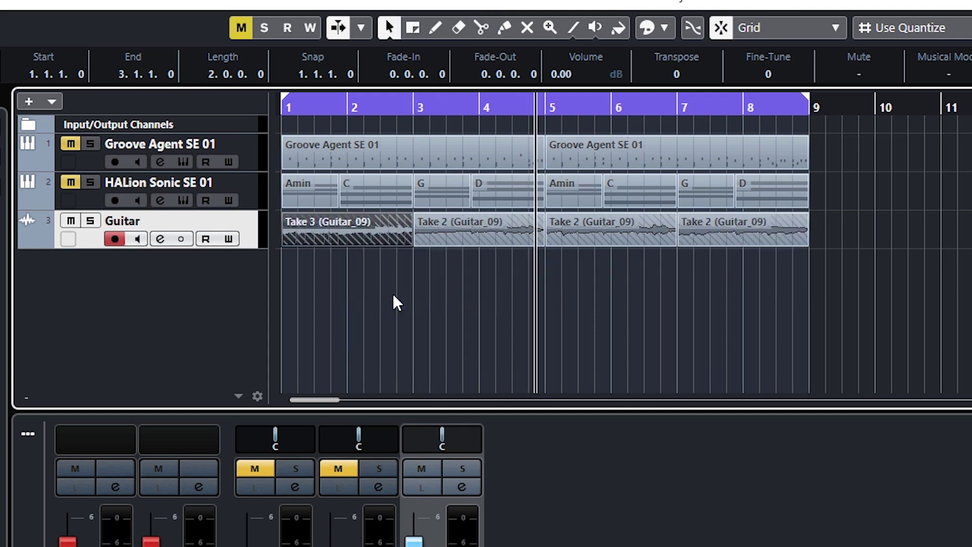
Play back the comp and switch the first guitar section to Take 4.
key(space)
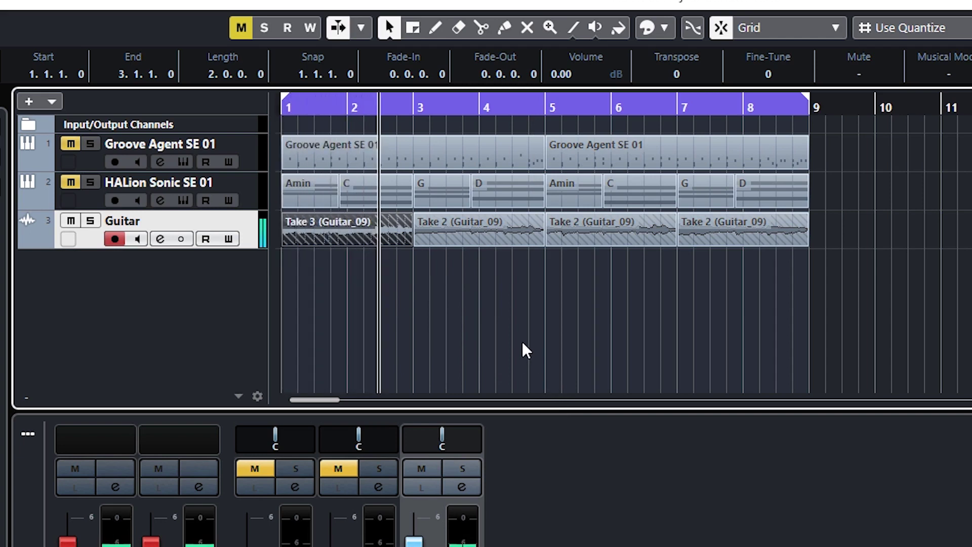
click(349, 242)
click(405, 320)
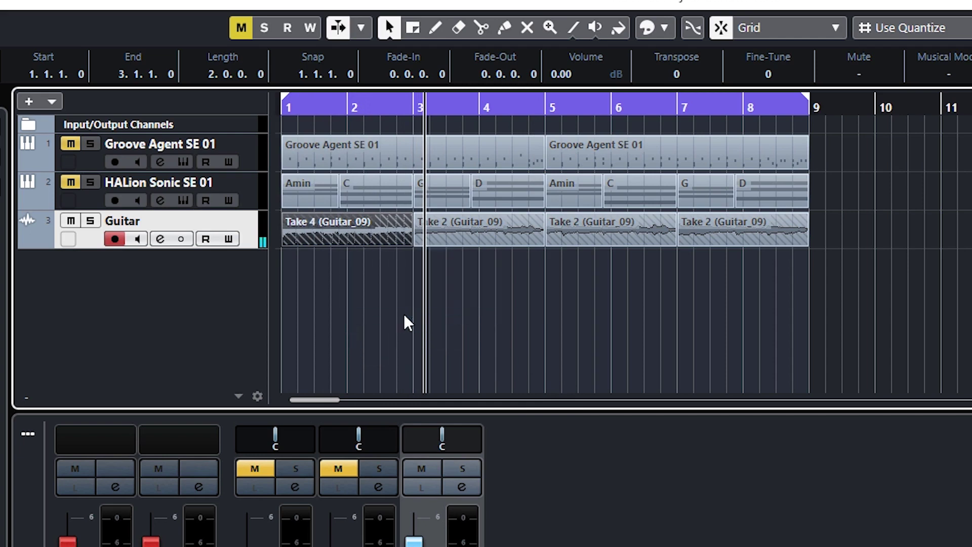
key(space)
key(space)
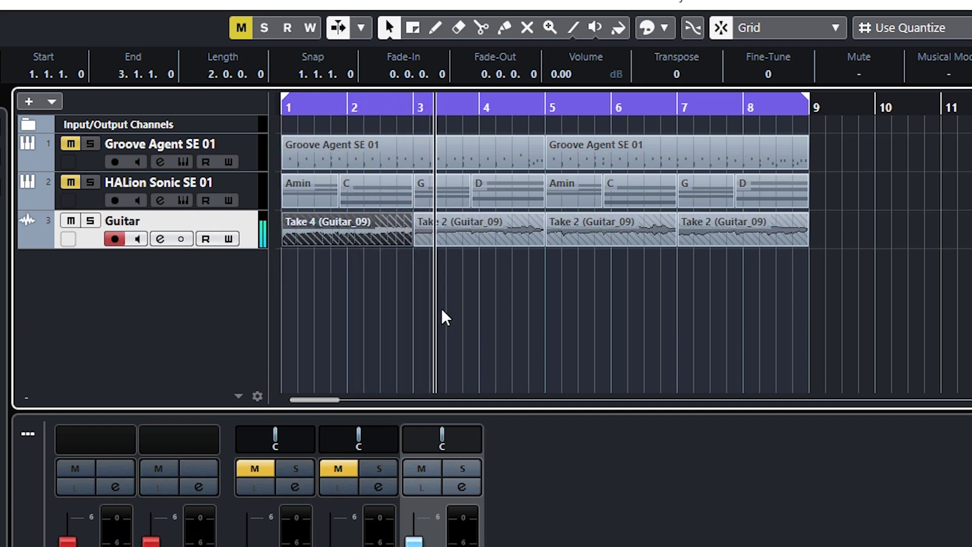
Switch the guitar section starting at bar 3 to Take 3 during playback.
click(478, 245)
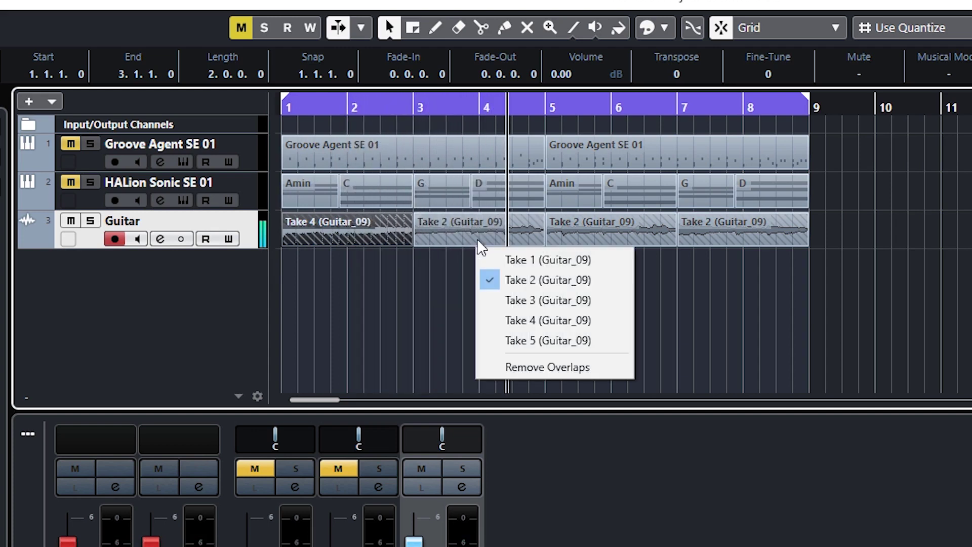
click(537, 299)
click(412, 104)
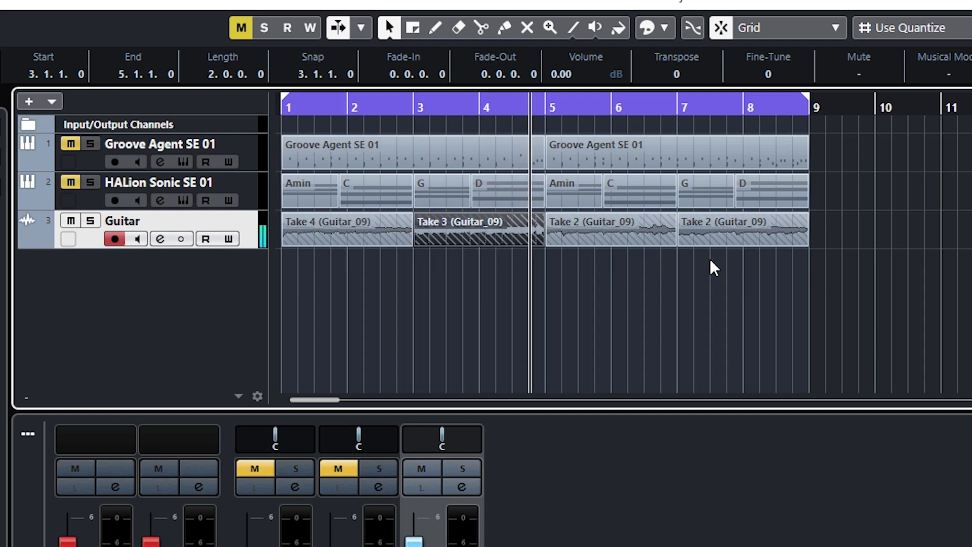
Enlarge the Guitar track's height and raise the Take 3 event's volume to 1.13 dB.
mouse_move(436, 236)
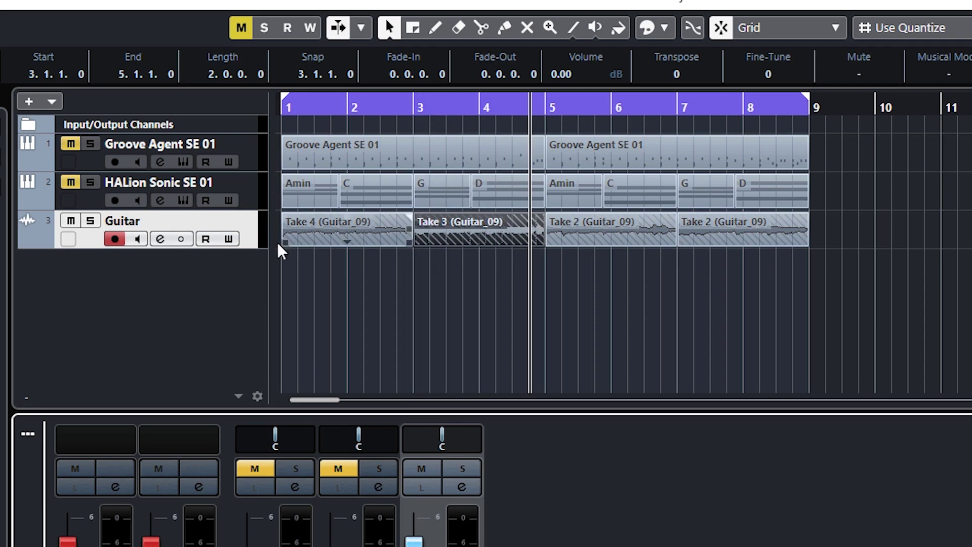
drag(252, 247, 251, 334)
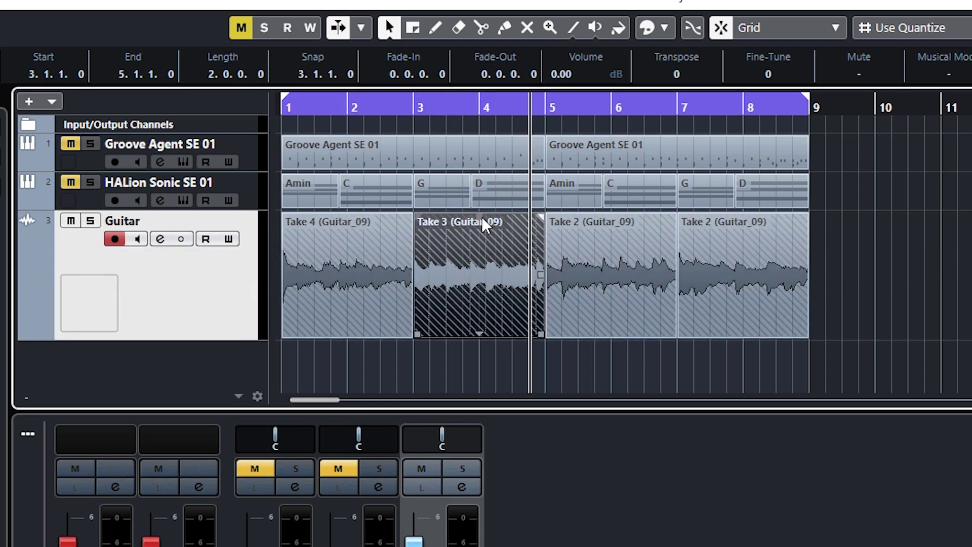
drag(477, 218, 472, 167)
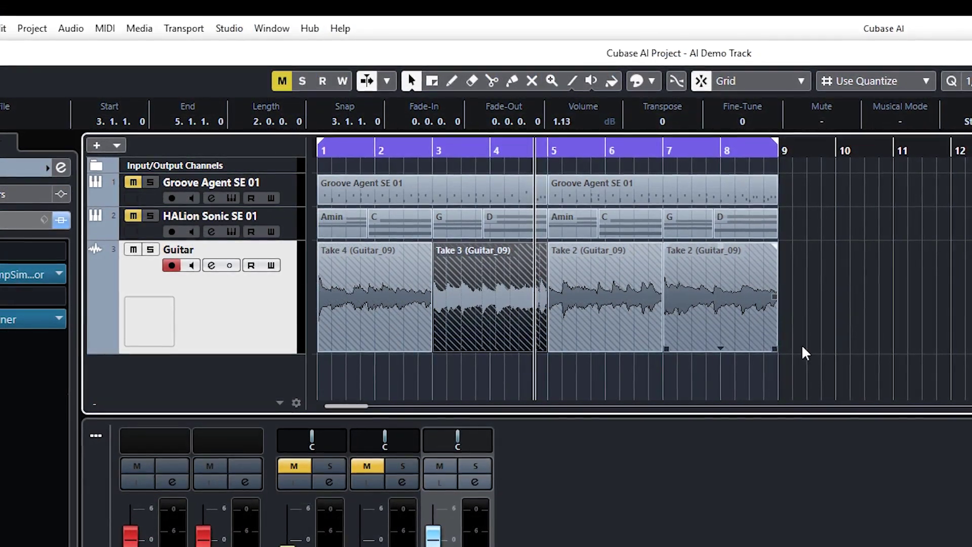
Split the last Take 2 guitar event at 7.4.3 with the Split tool and return to Object Selection.
right_click(835, 349)
click(915, 345)
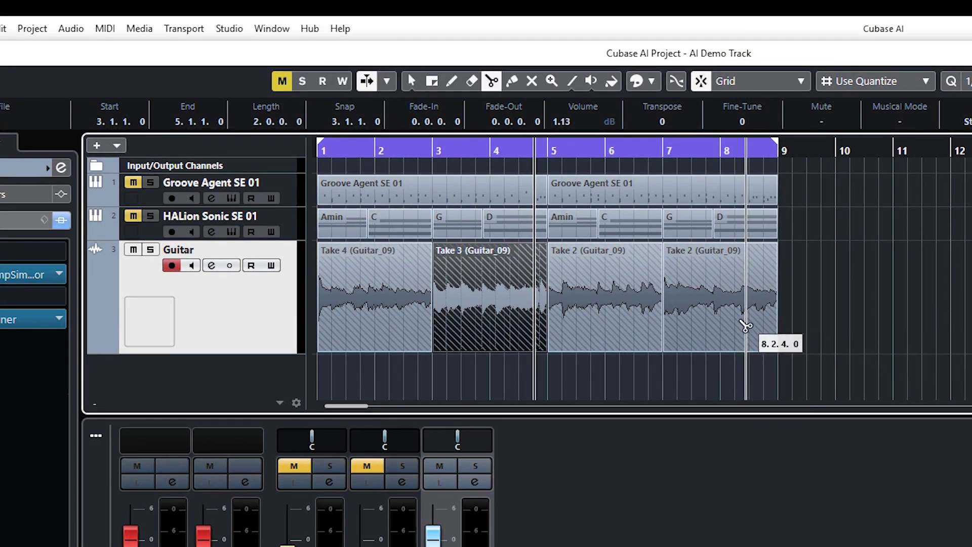
click(716, 322)
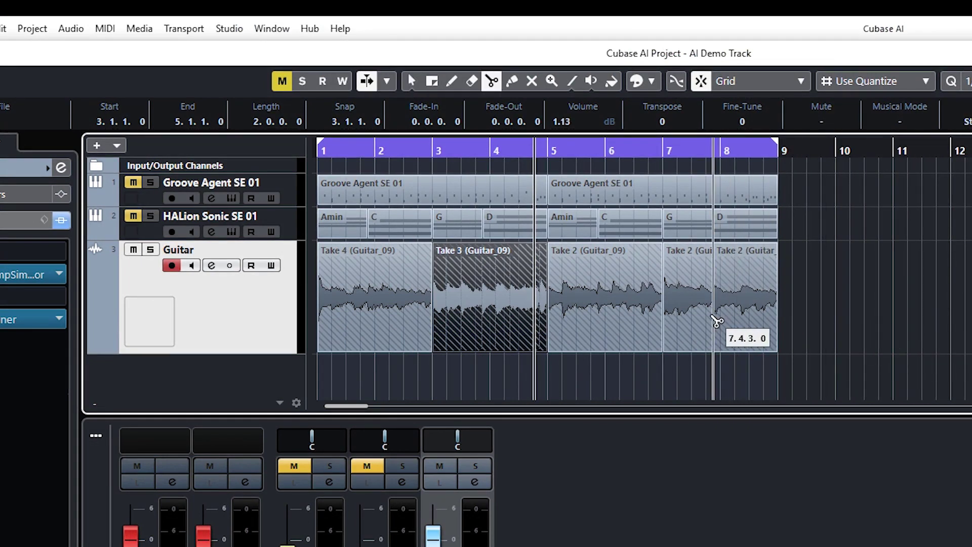
key(1)
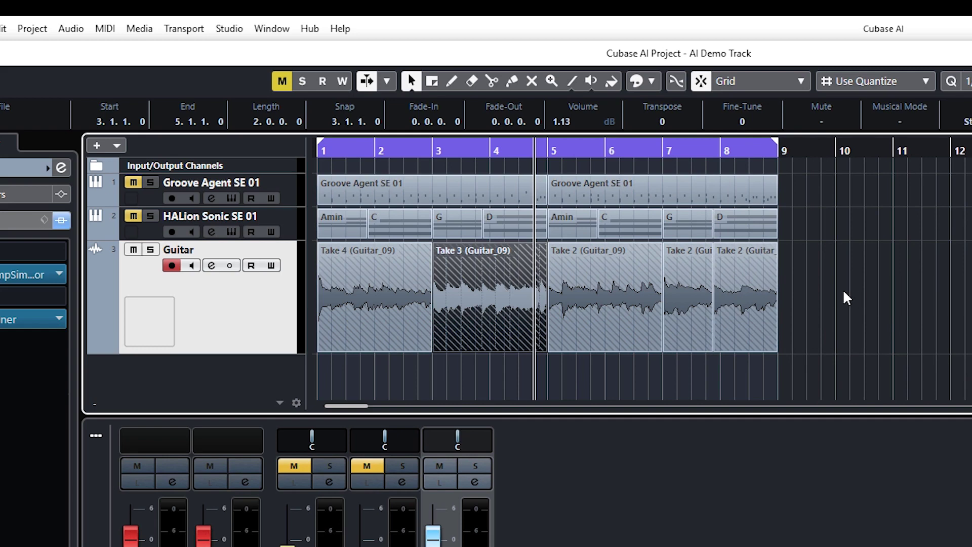
right_click(884, 300)
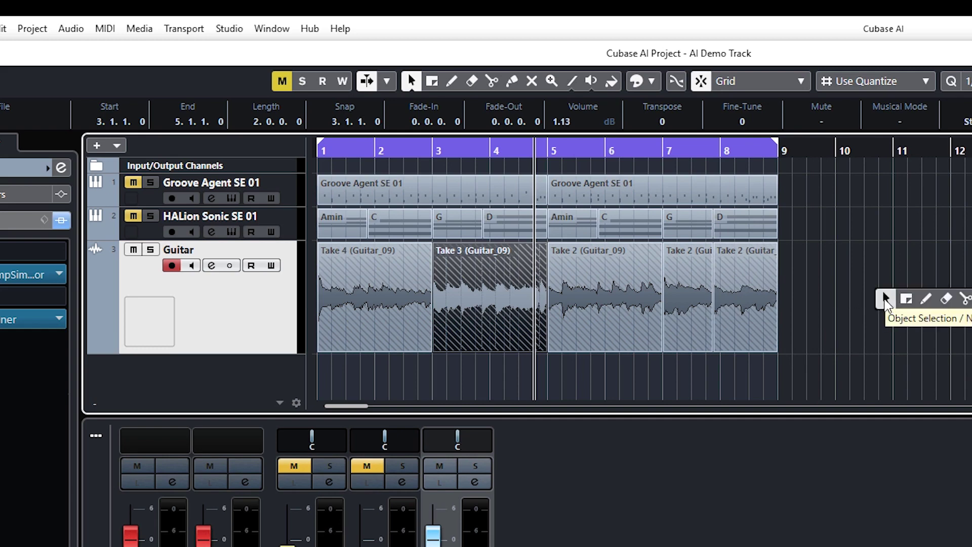
click(884, 300)
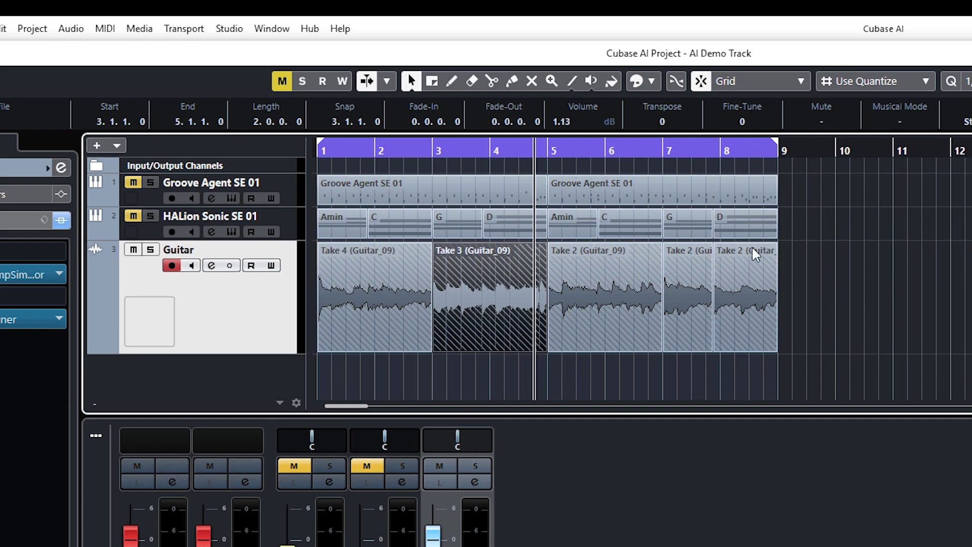
Undo the split of the last Take 2 guitar event.
click(752, 248)
mouse_move(742, 246)
mouse_down()
mouse_move(742, 166)
mouse_move(742, 249)
mouse_up()
key(ctrl+z)
key(ctrl+z)
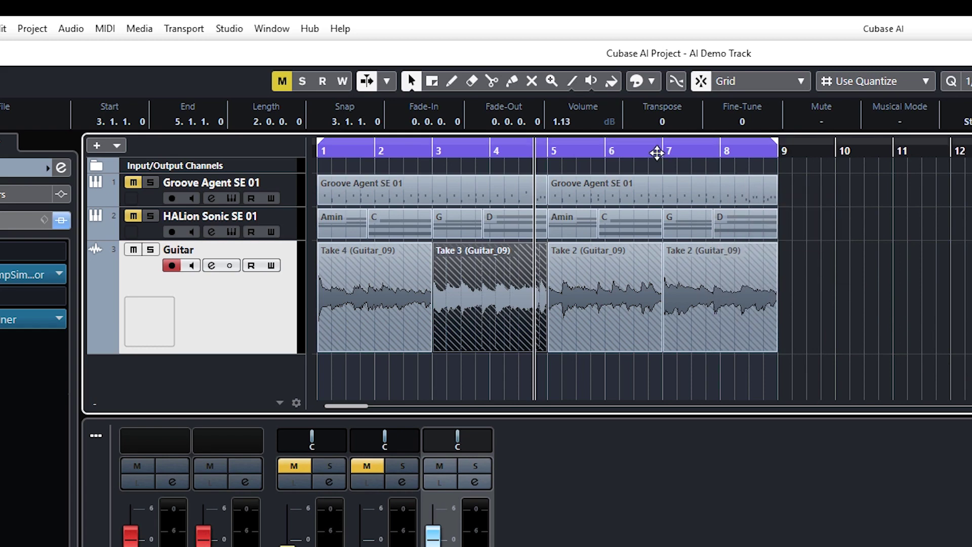
Select the Take 2 guitar event at bar 7 and toggle Snap off and on again.
drag(657, 152, 658, 180)
drag(749, 308, 782, 319)
click(701, 82)
click(701, 82)
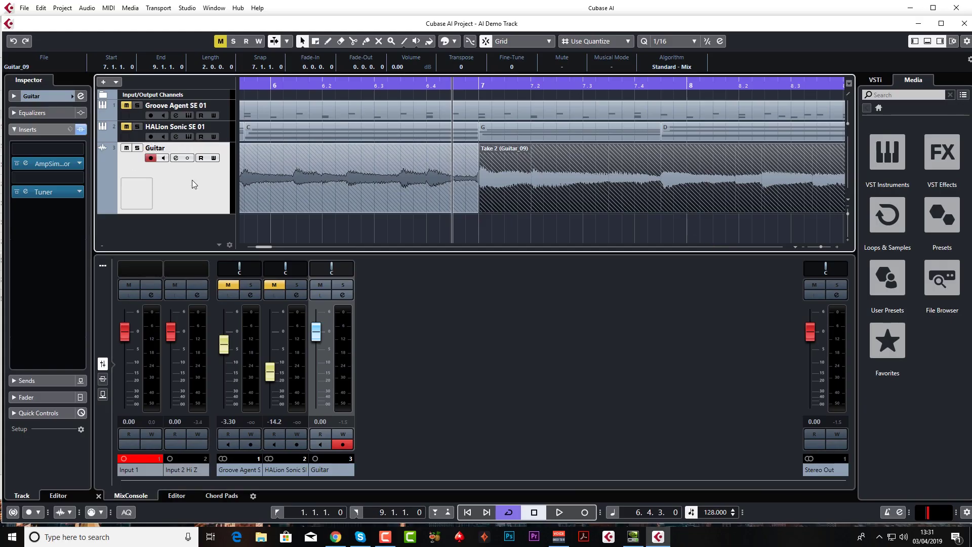
Open the Guitar track's AmpSimulator, load the Studio Clean1 preset and start playback.
double_click(27, 167)
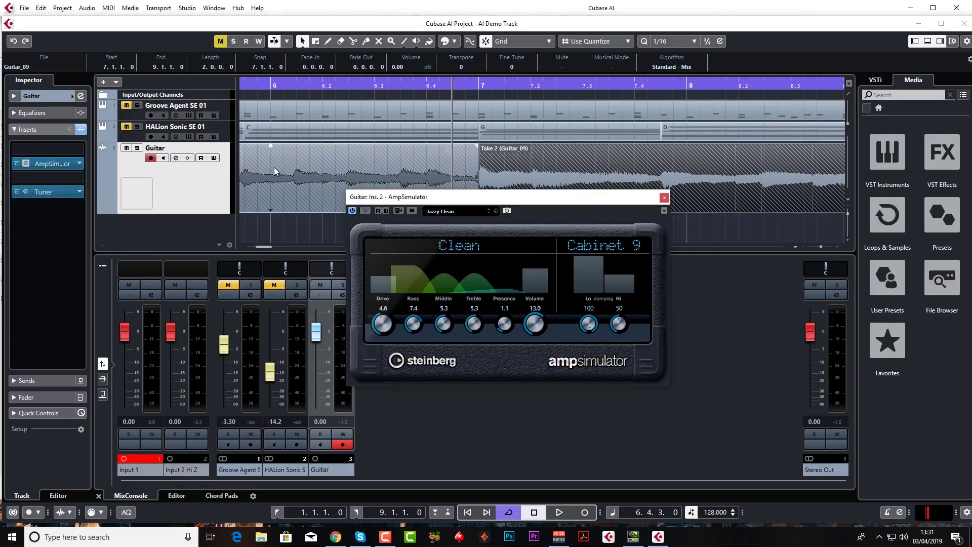
click(458, 211)
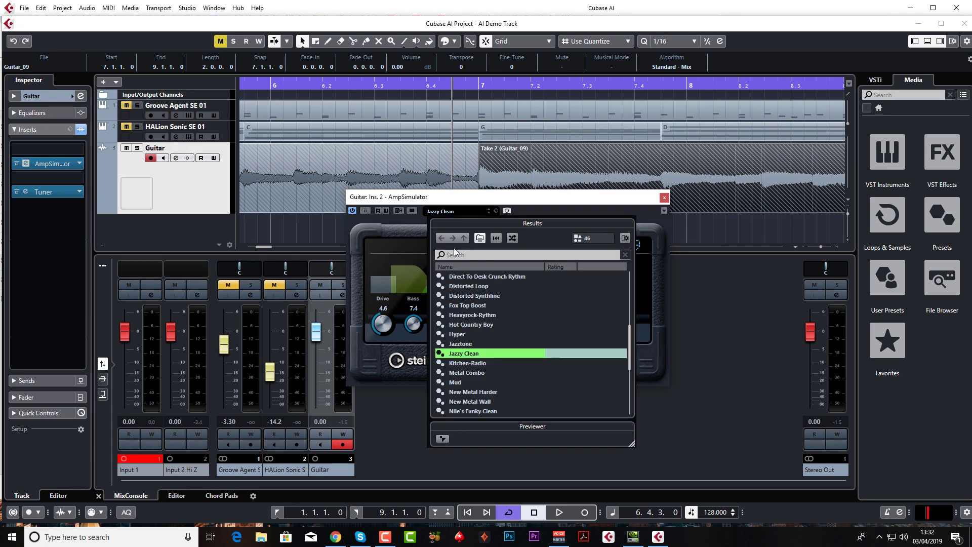
click(467, 355)
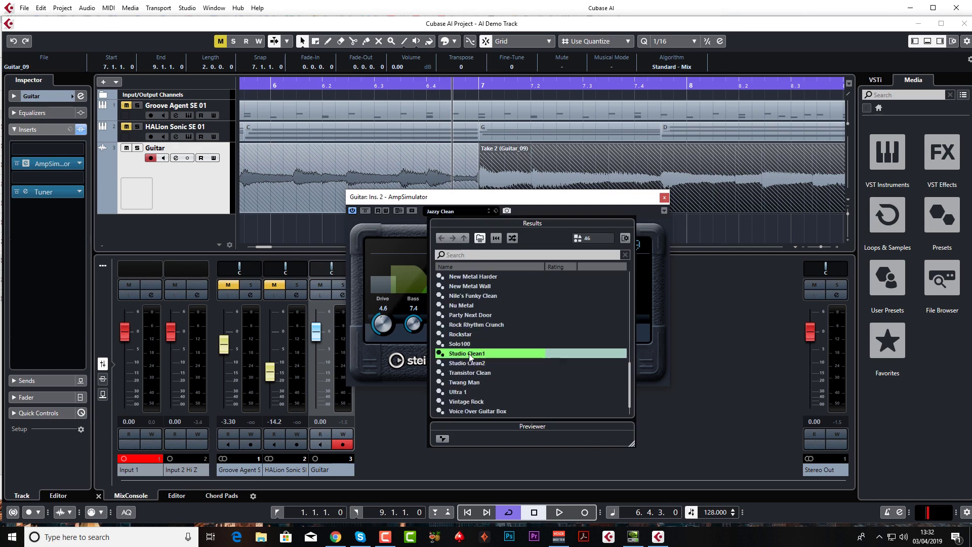
key(space)
Audition the Twang Man and Wide Pan amp presets during playback, returning to Twang Man.
click(502, 381)
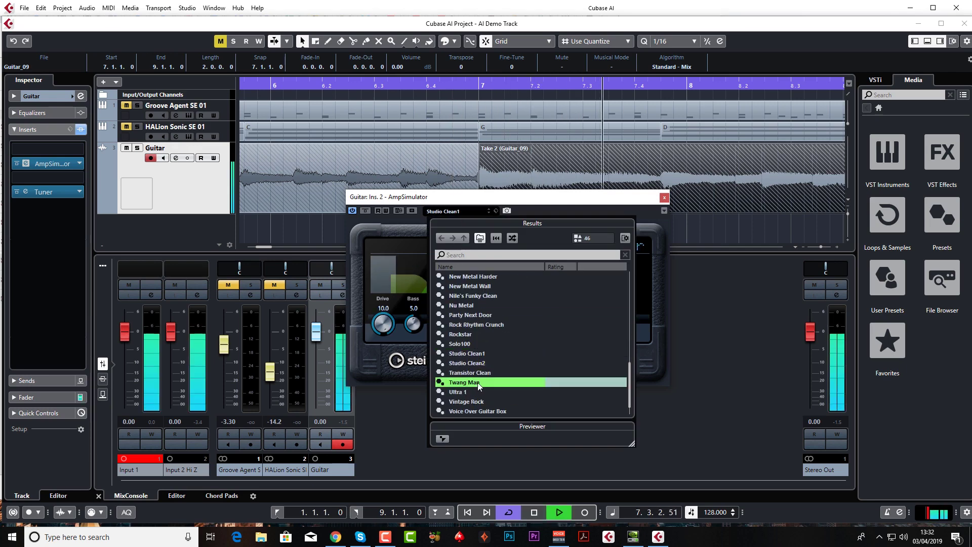
scroll(500, 368, down, 2)
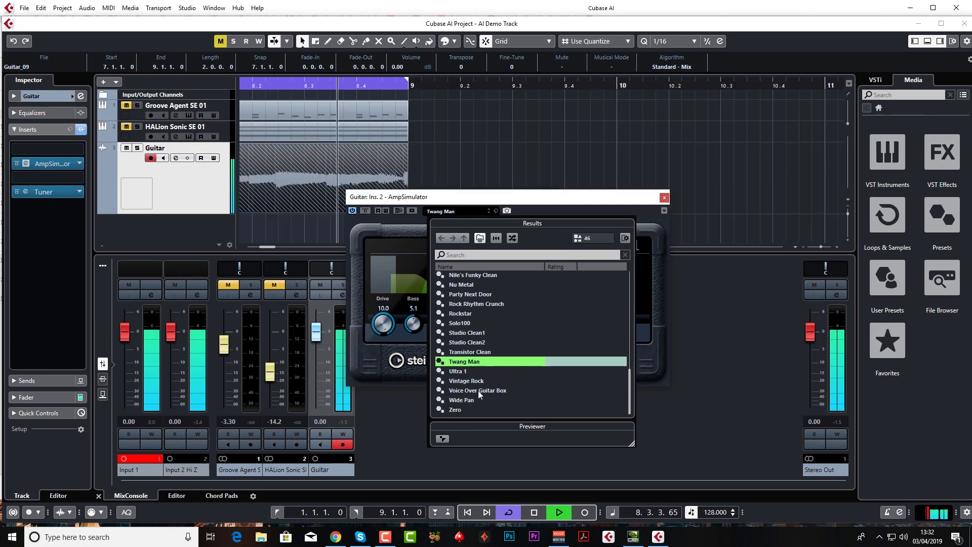
click(478, 400)
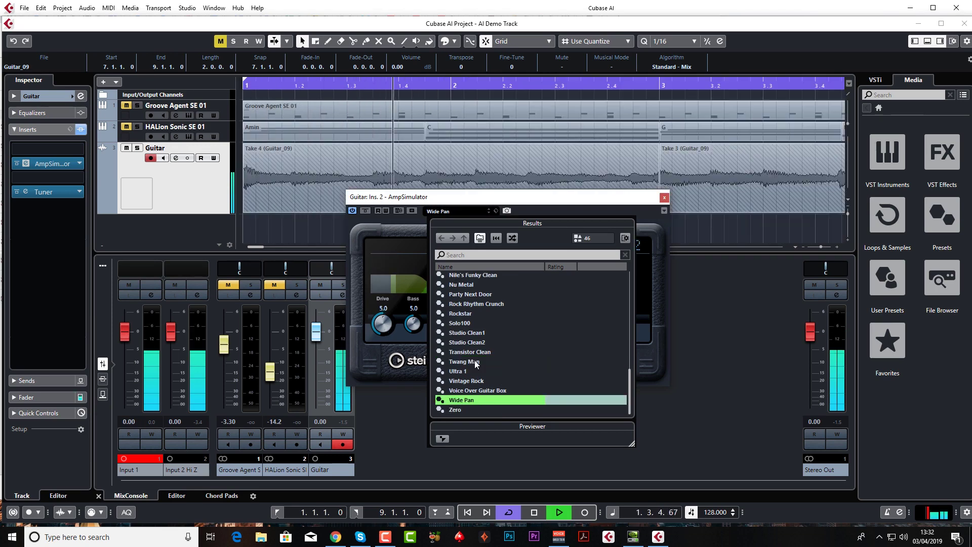
click(475, 361)
Load the ACDC - Young preset in AmpSimulator, stop playback and close the plug-in window.
scroll(487, 359, up, 10)
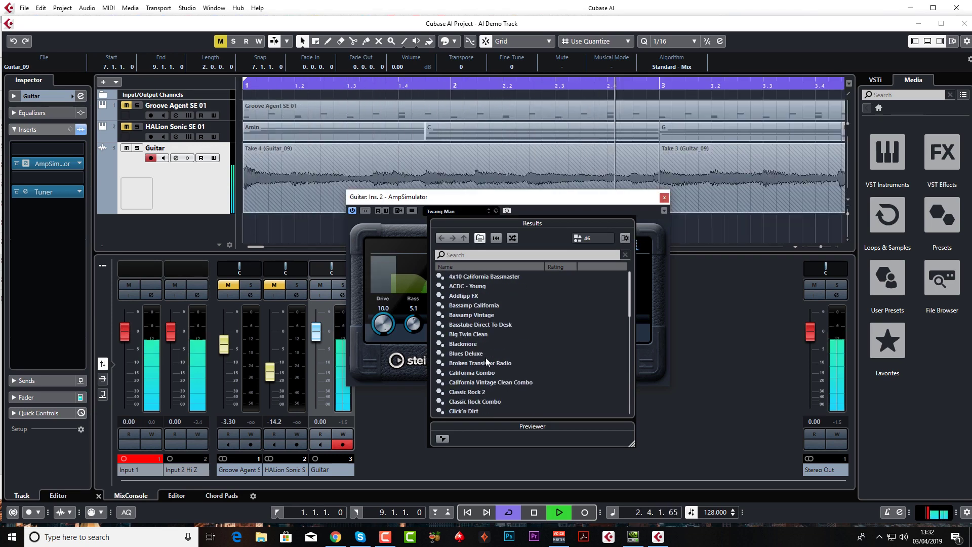
click(474, 287)
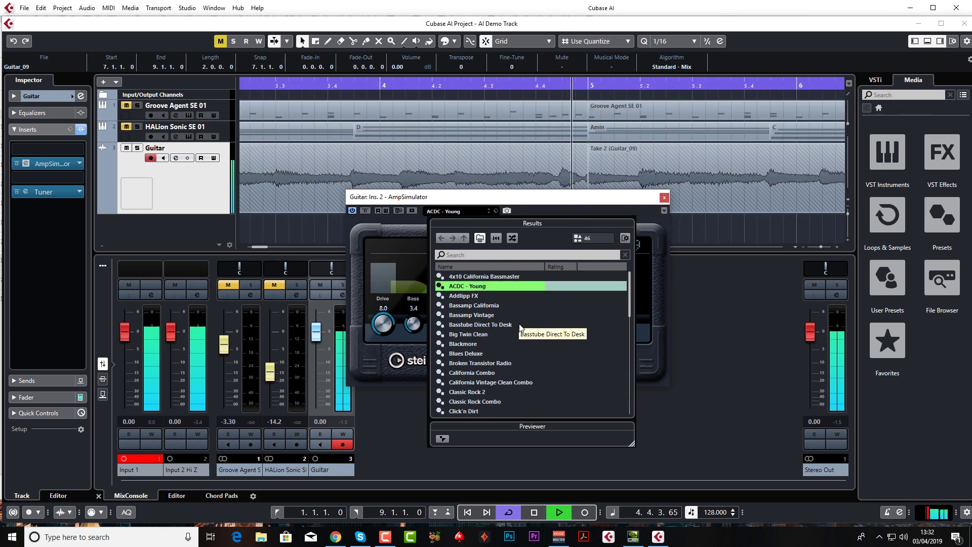
key(space)
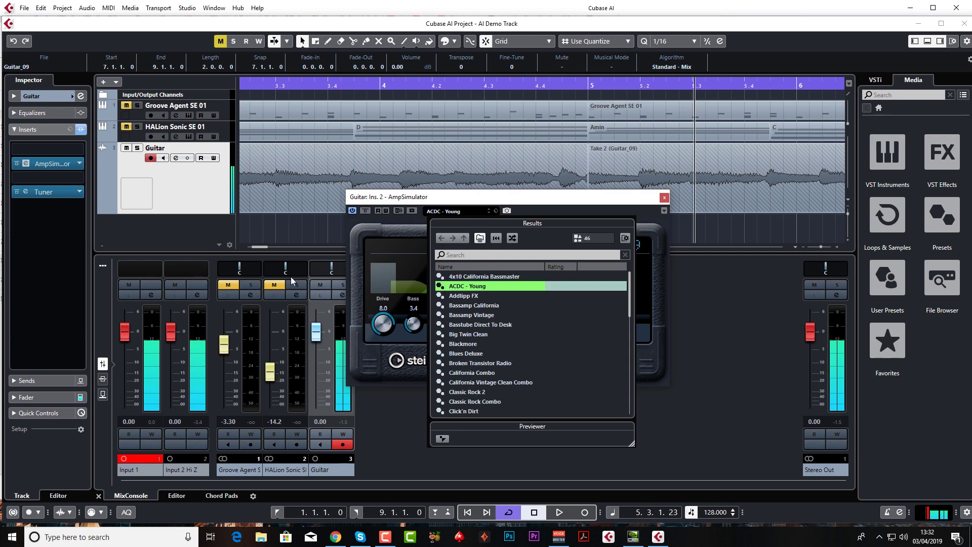
key(Escape)
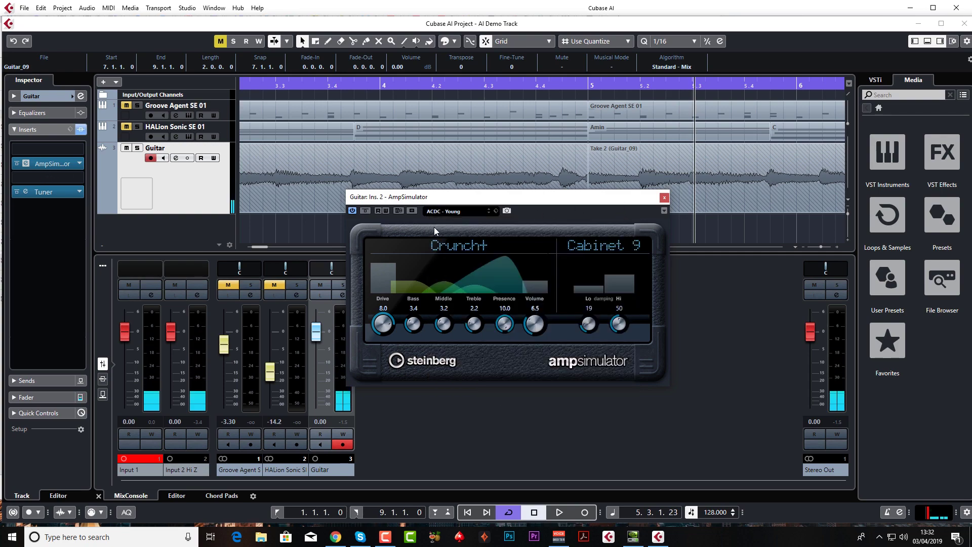
click(389, 237)
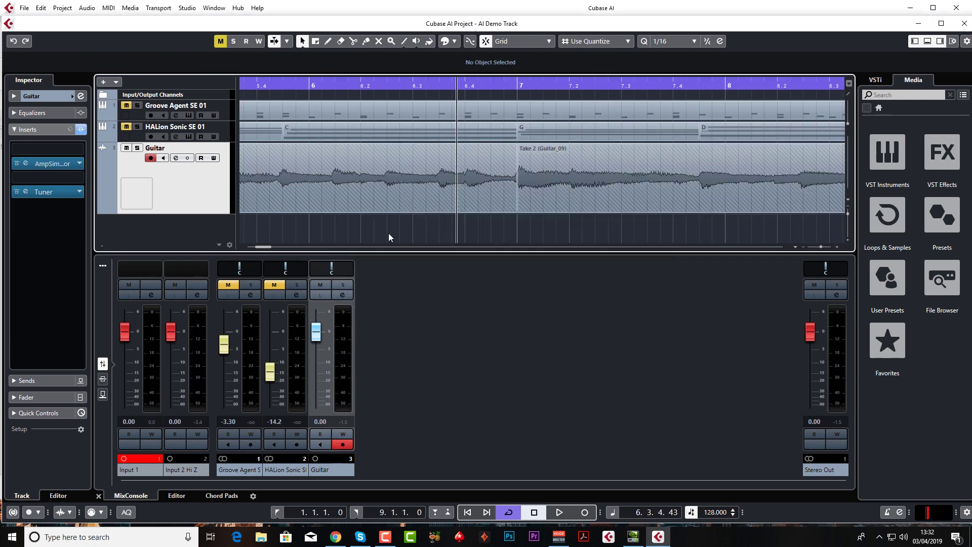
Try the fade-in and fade-out handles on the Take 4 guitar event at the project start.
drag(269, 248, 262, 247)
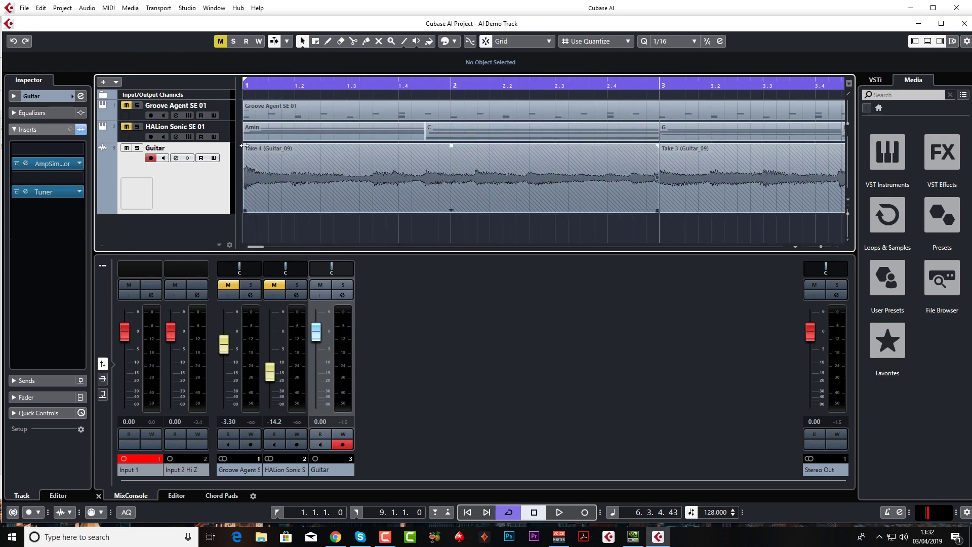
mouse_move(244, 146)
mouse_down()
mouse_move(272, 163)
mouse_move(243, 146)
mouse_up()
mouse_move(656, 146)
mouse_down()
mouse_move(629, 153)
mouse_move(658, 147)
mouse_move(651, 152)
mouse_up()
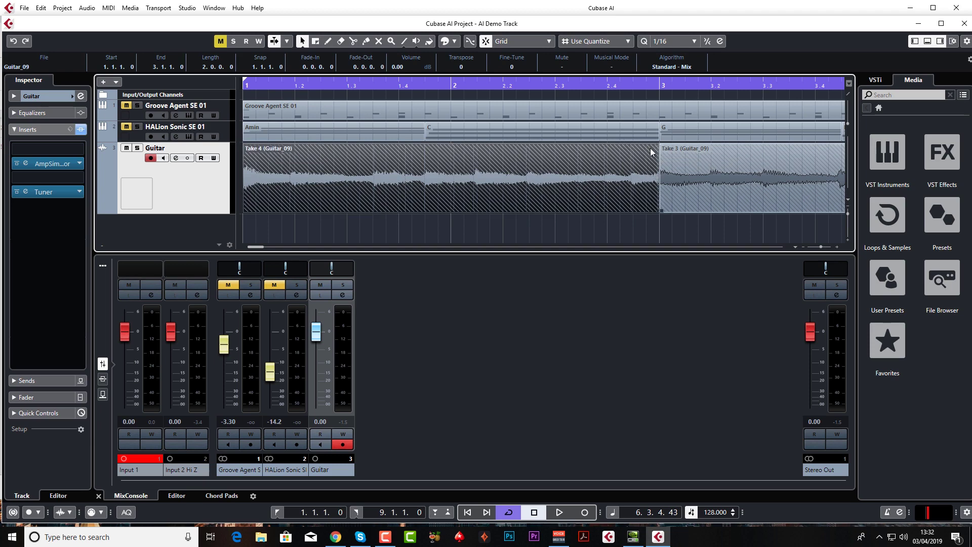
Split the Take 4 guitar event at 1.4.4 with the Split tool and turn on Snap to Zero Crossing.
right_click(453, 181)
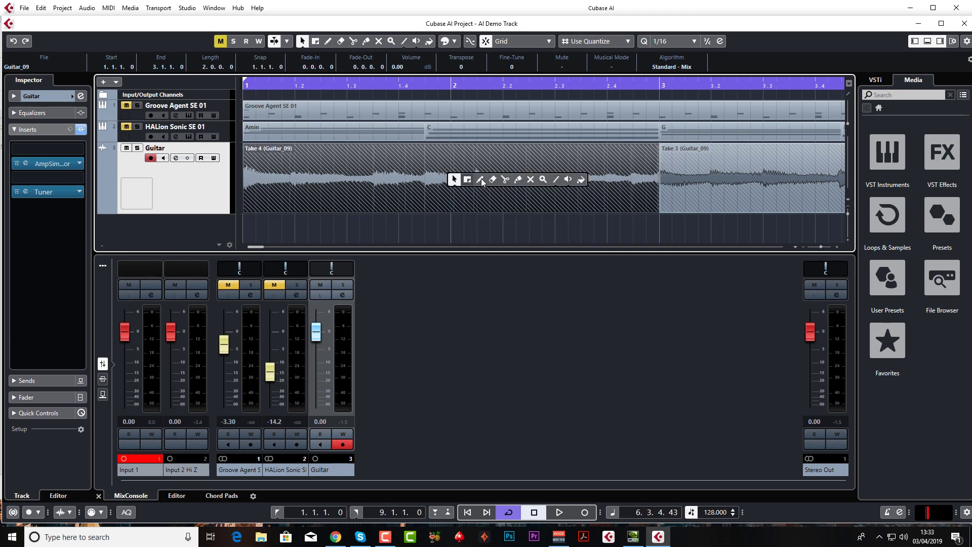
click(508, 180)
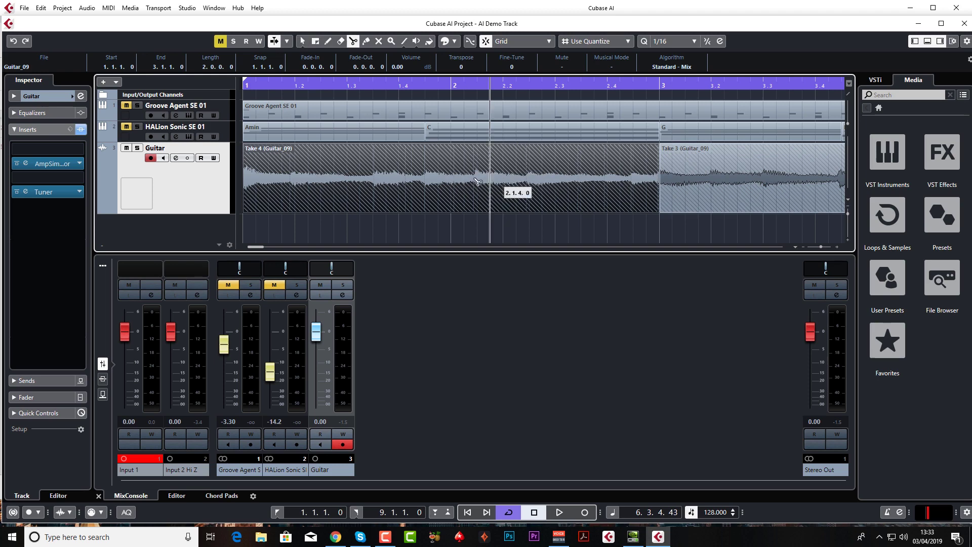
click(437, 183)
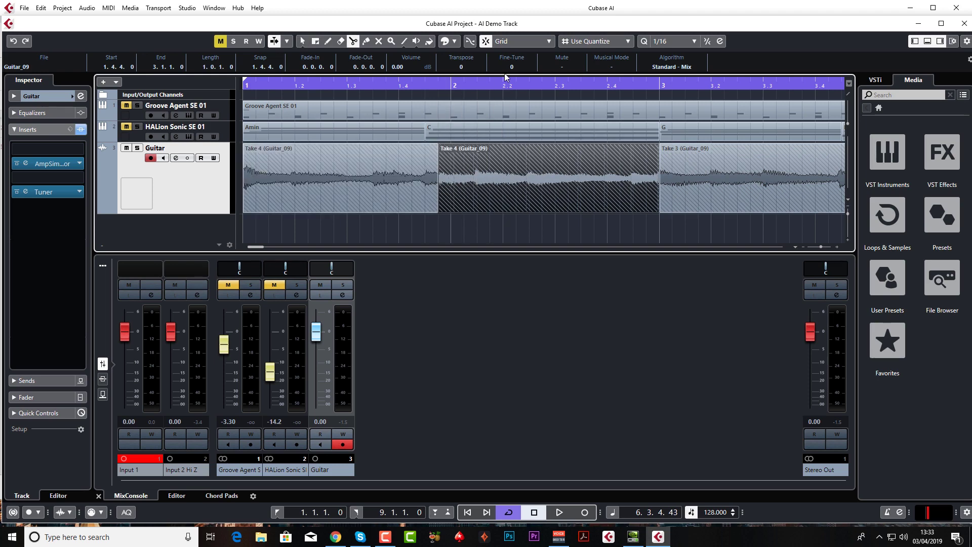
click(470, 42)
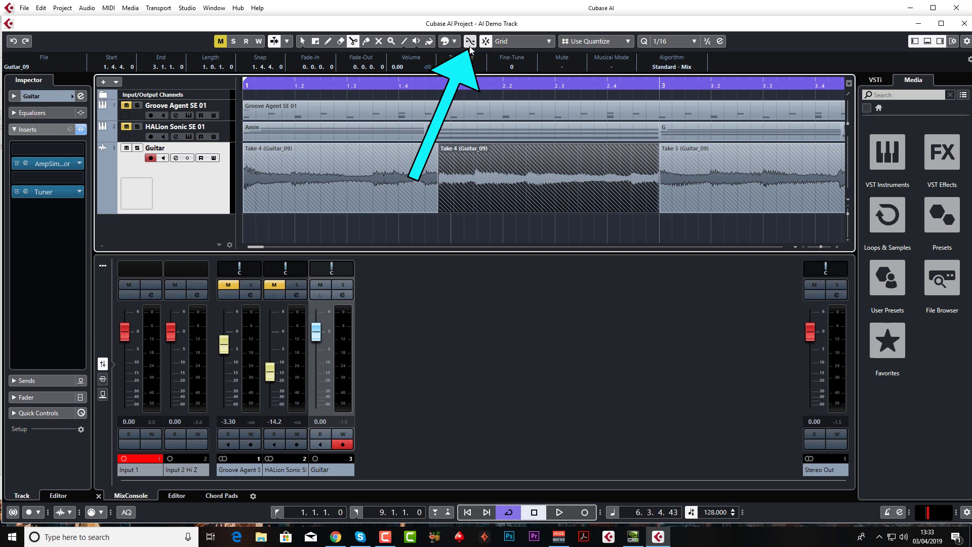